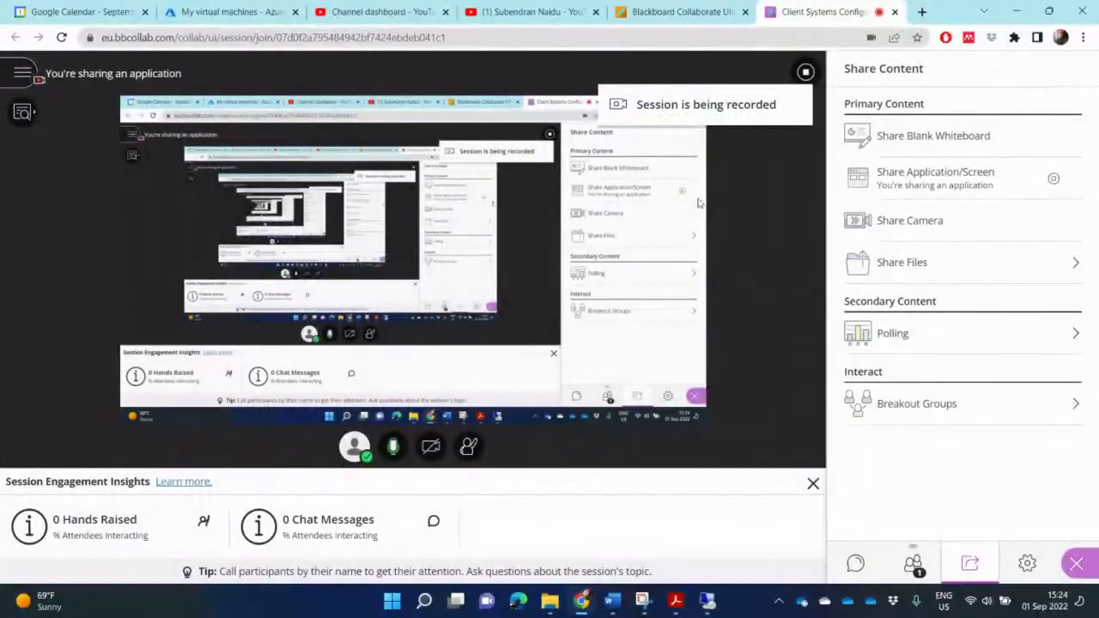
Step: Switch to the CNOS5112A1.pdf assignment in Adobe Acrobat Reader and read question Q.2.7 on Windows 10 Printing
mouse_move(581, 599)
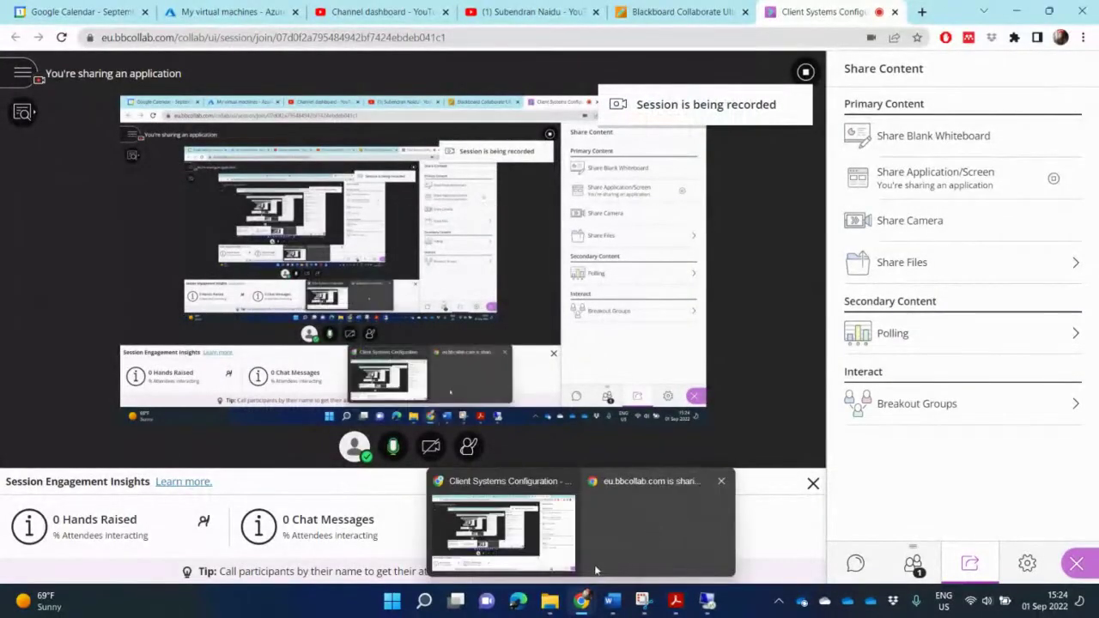
left_click(675, 600)
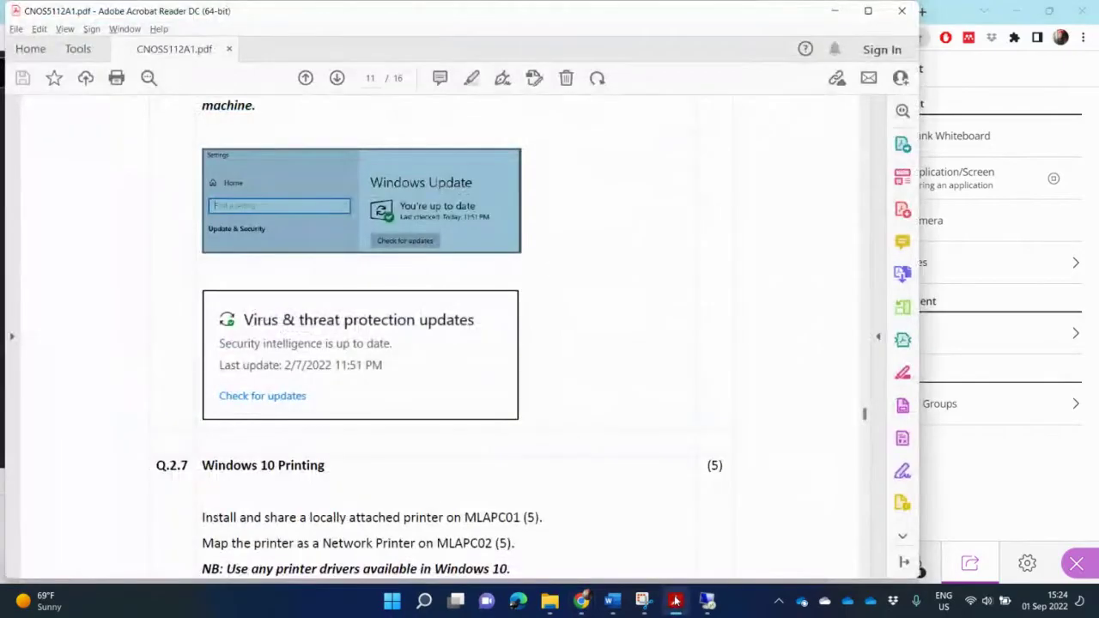
scroll(668, 370, "down", 3)
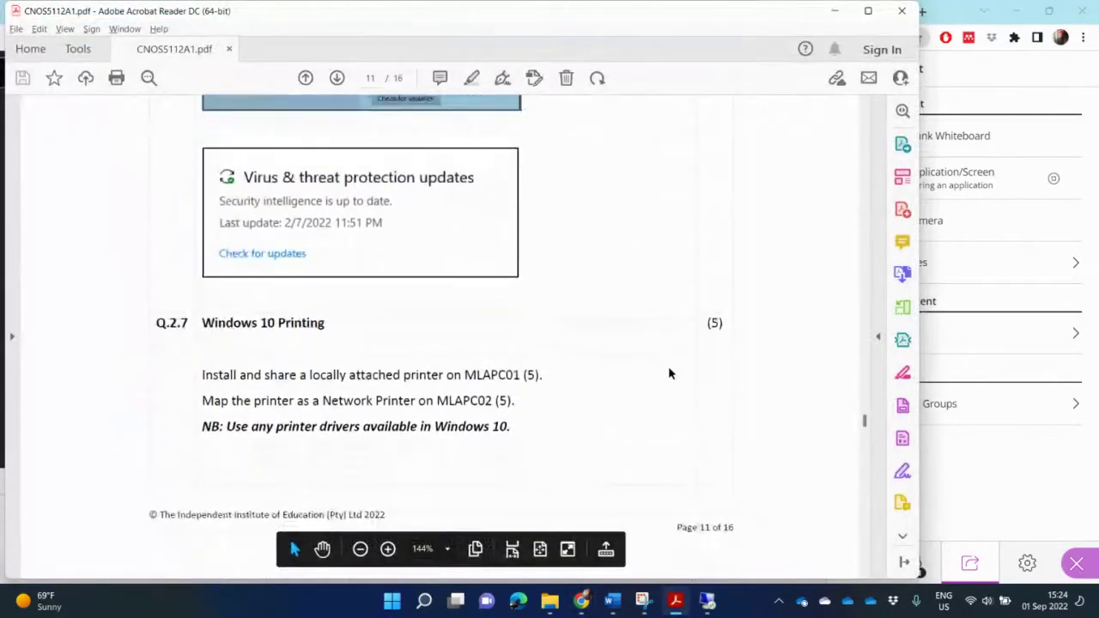
scroll(670, 373, "down", 10)
scroll(670, 373, "up", 10)
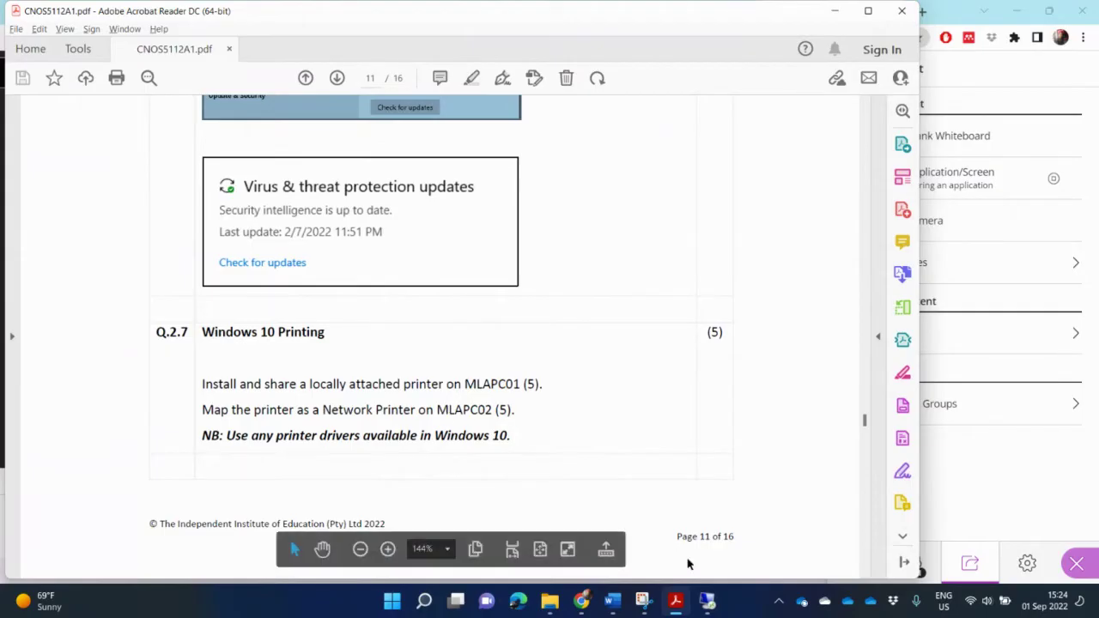
Step: Switch to the HSU1-Practical Lab remote desktop session and show it full screen
mouse_move(707, 606)
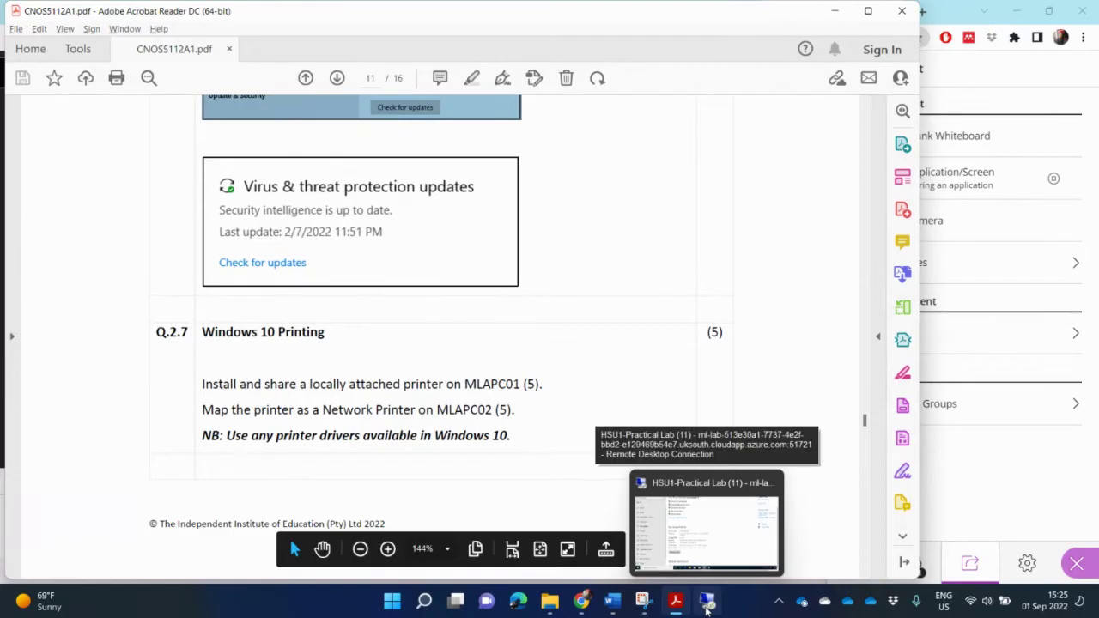
left_click(707, 605)
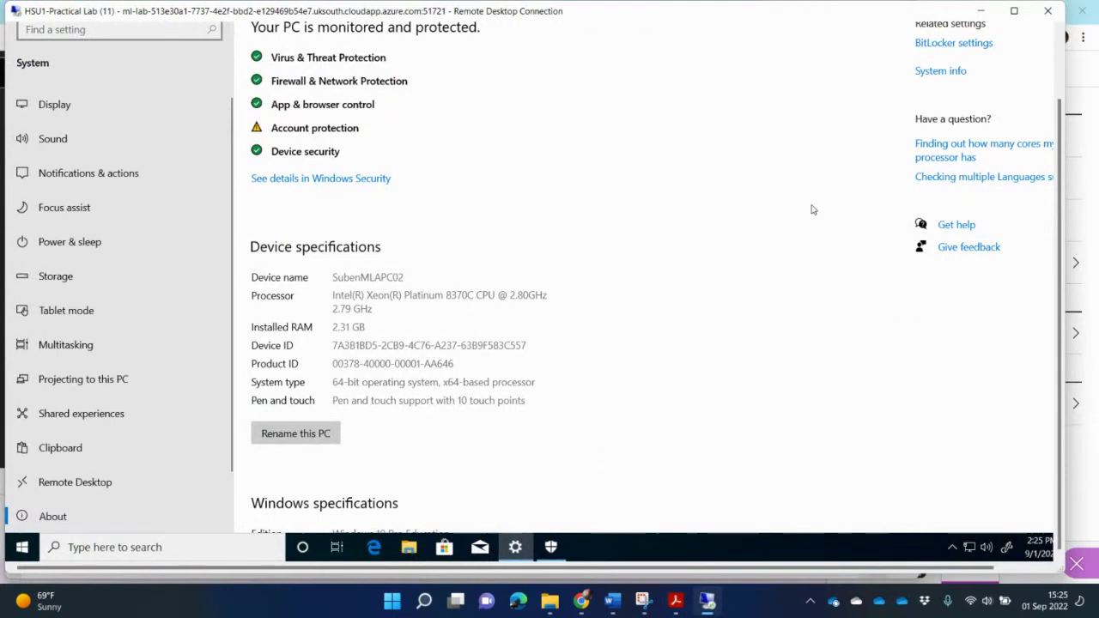
left_click(1014, 11)
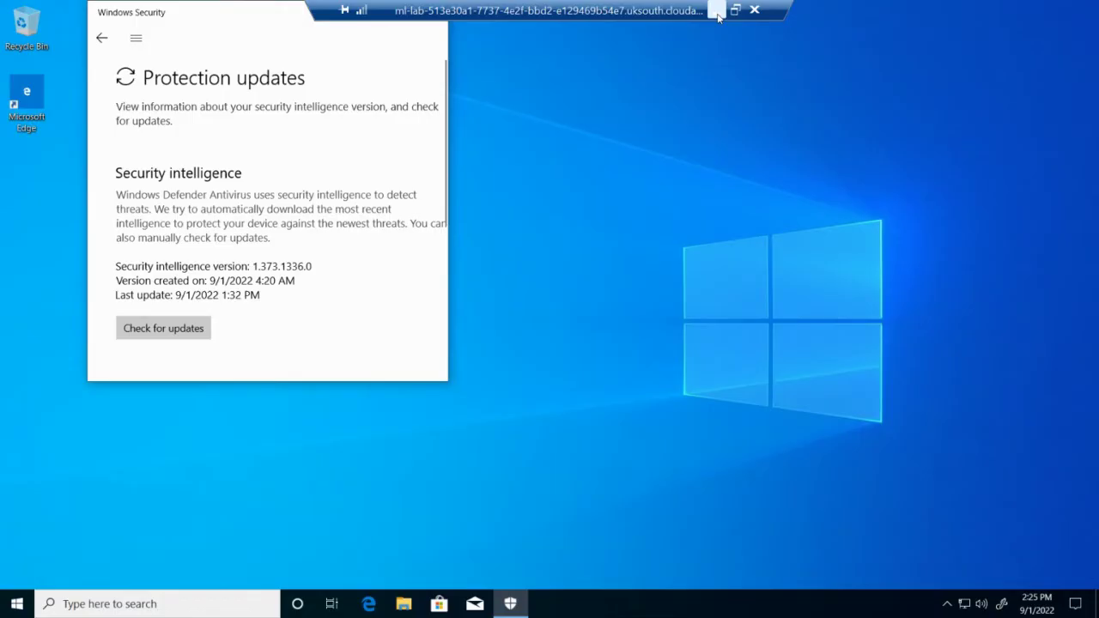
left_click(412, 107)
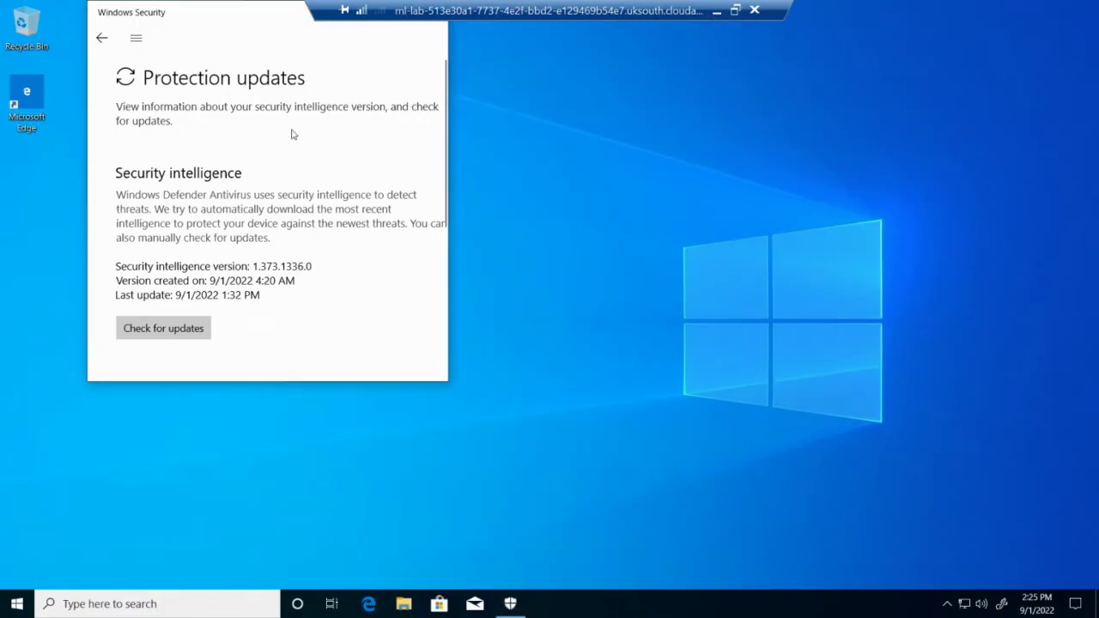
right_click(920, 116)
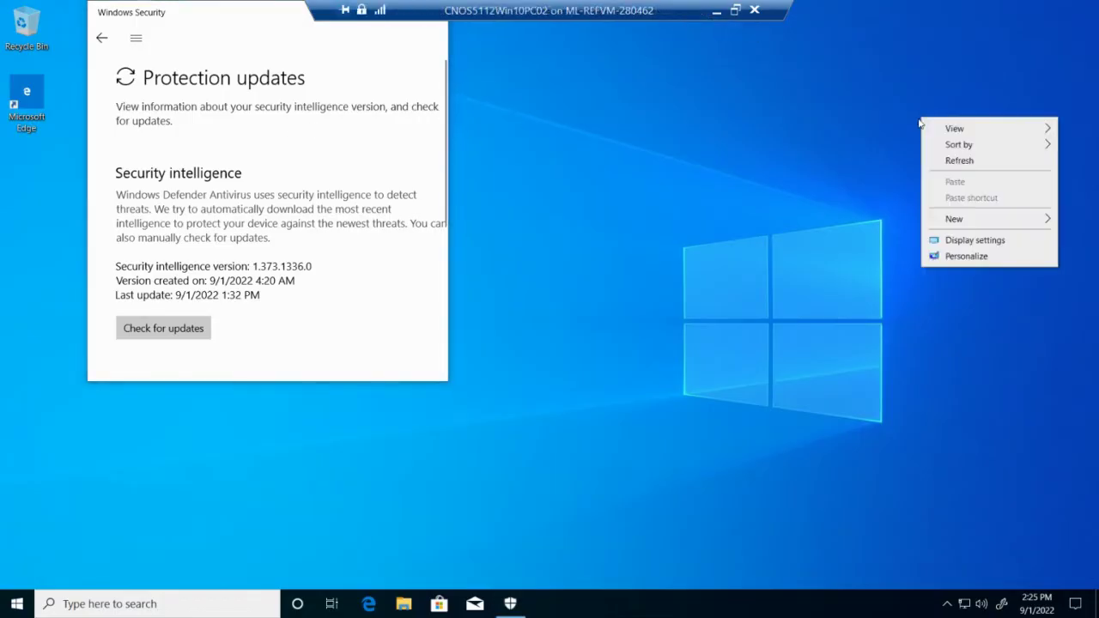
left_click(918, 118)
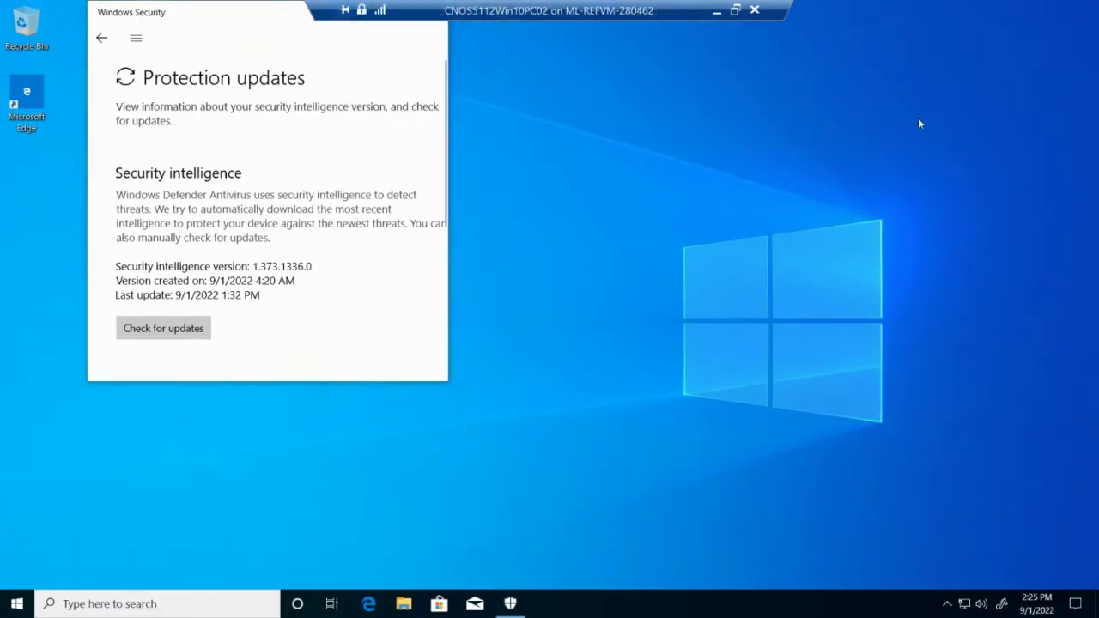
Step: Close Windows Security on CNOS5112Win10PC02 and move its restored-down connection window aside to uncover the virtual machine list in Hyper-V Manager
left_click(735, 10)
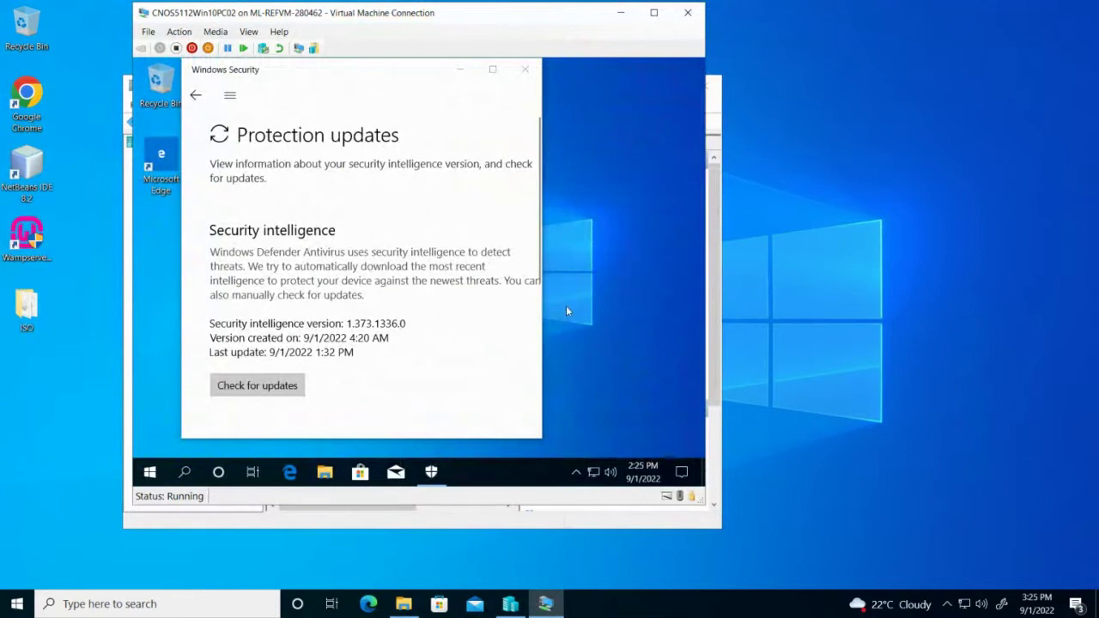
left_click(525, 69)
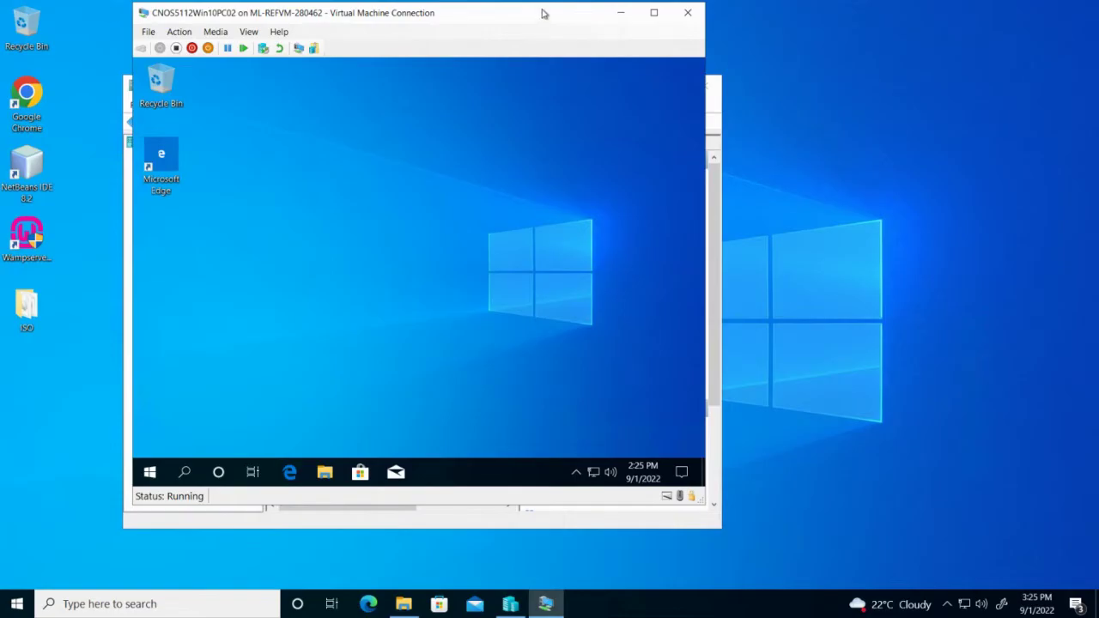
left_click_drag(542, 13, 855, 56)
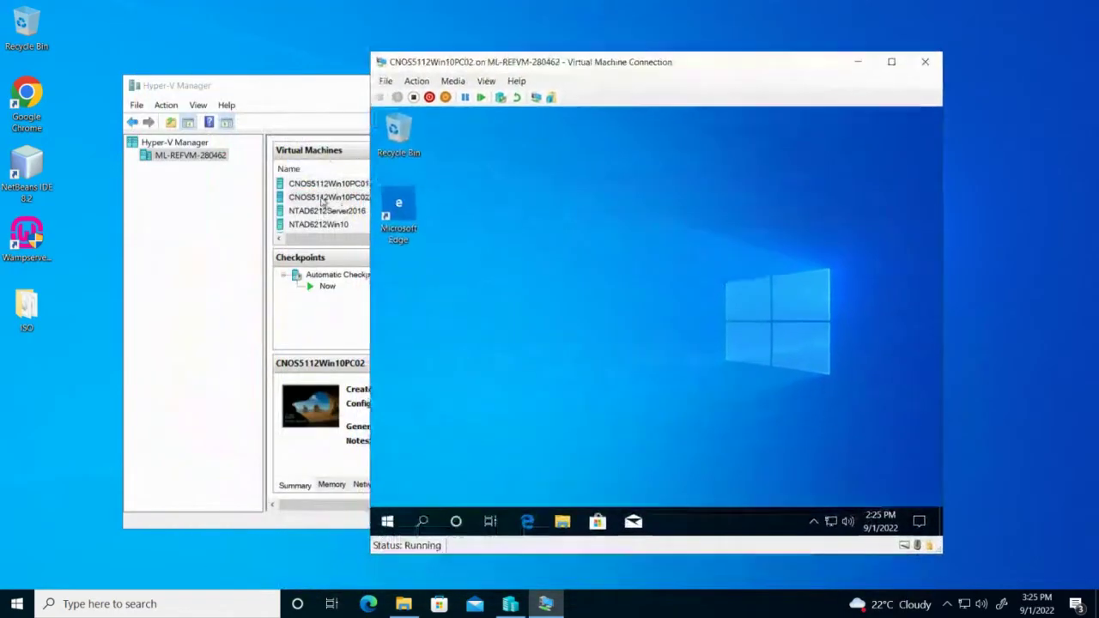
Step: Connect to the CNOS5112Win10PC01 virtual machine and start it, reverting to the previous automatic checkpoint
left_click(329, 185)
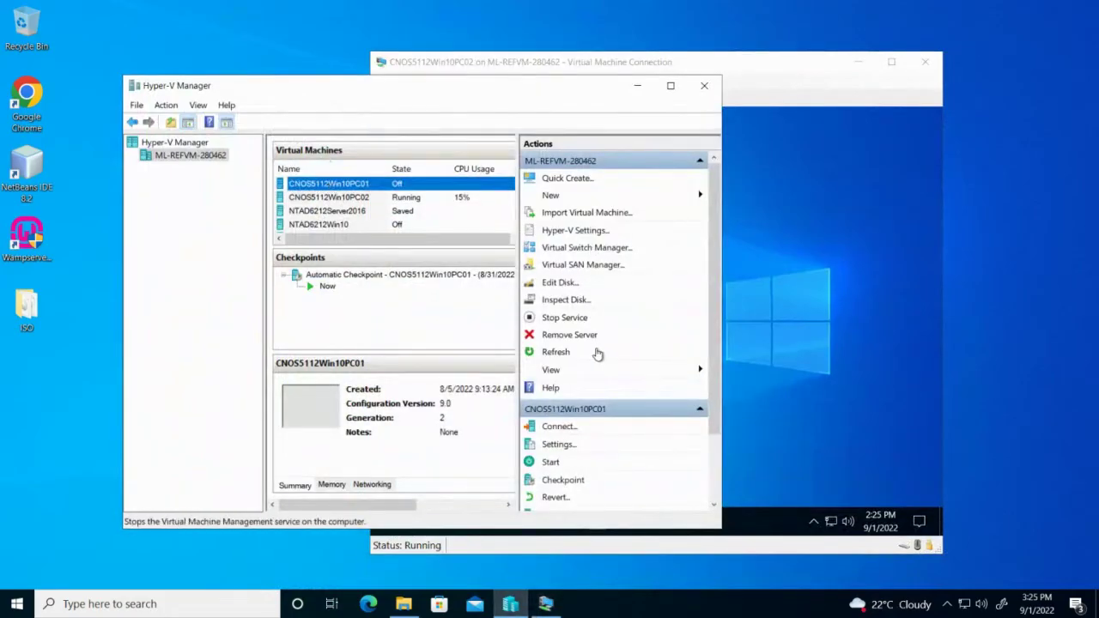
left_click(560, 426)
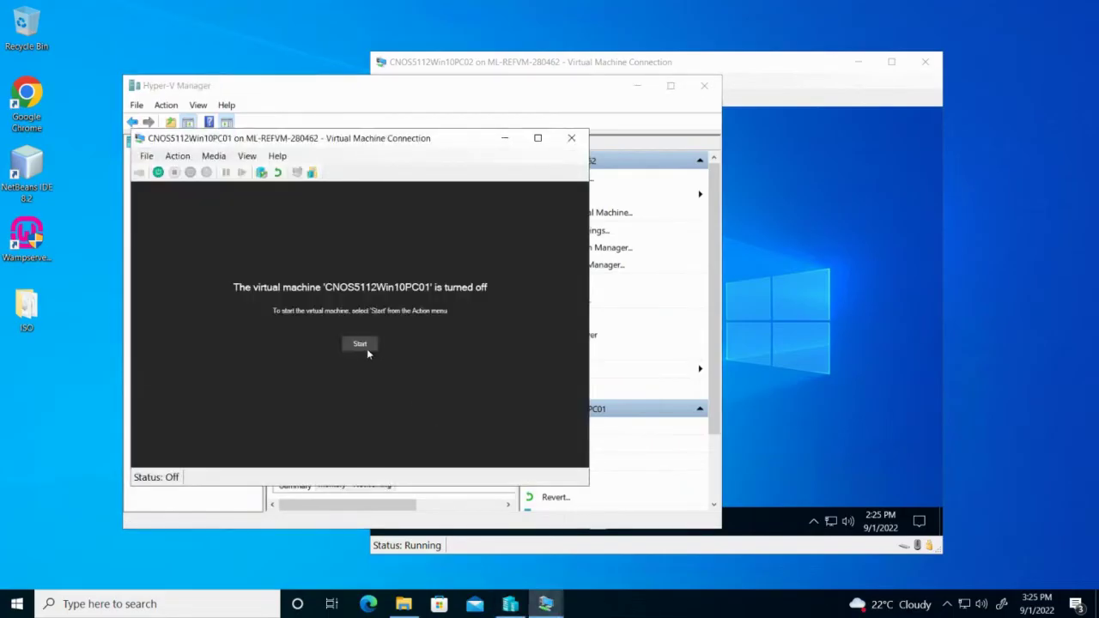
left_click(362, 344)
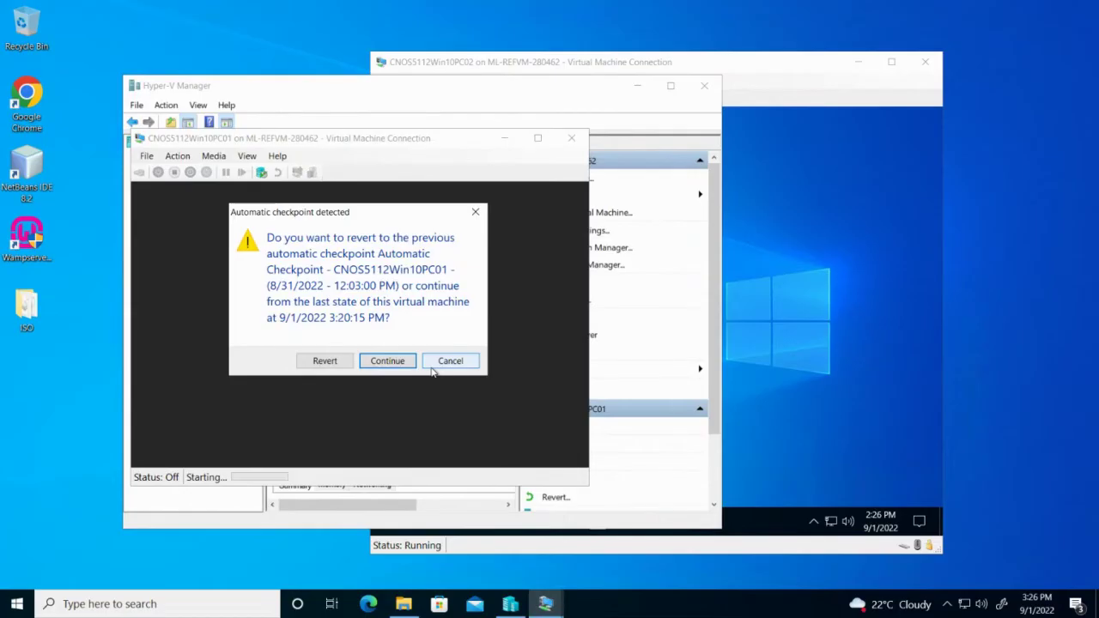
left_click(324, 361)
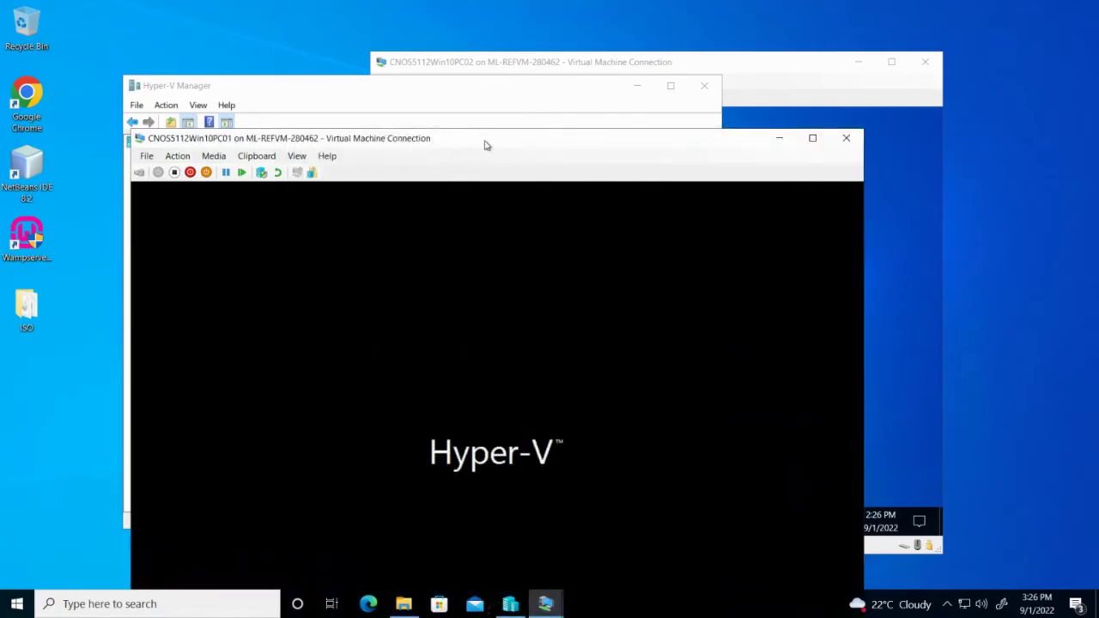
Step: Move the CNOS5112Win10PC01 window to the top of the desktop and connect with a display size of 800 by 600 pixels
left_click_drag(480, 139, 423, 12)
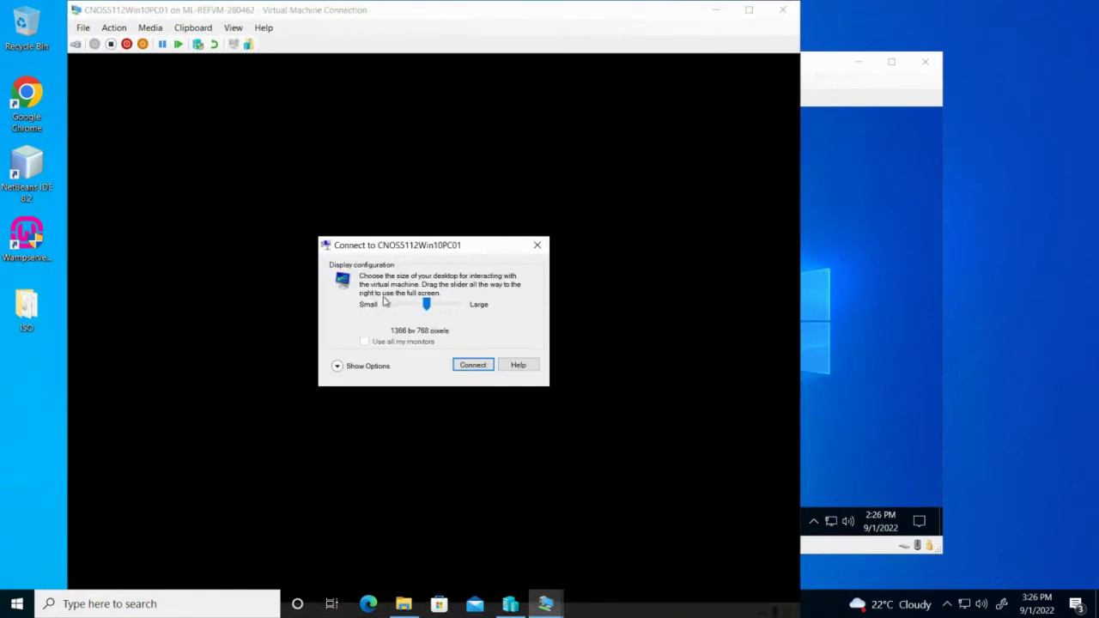
left_click(409, 307)
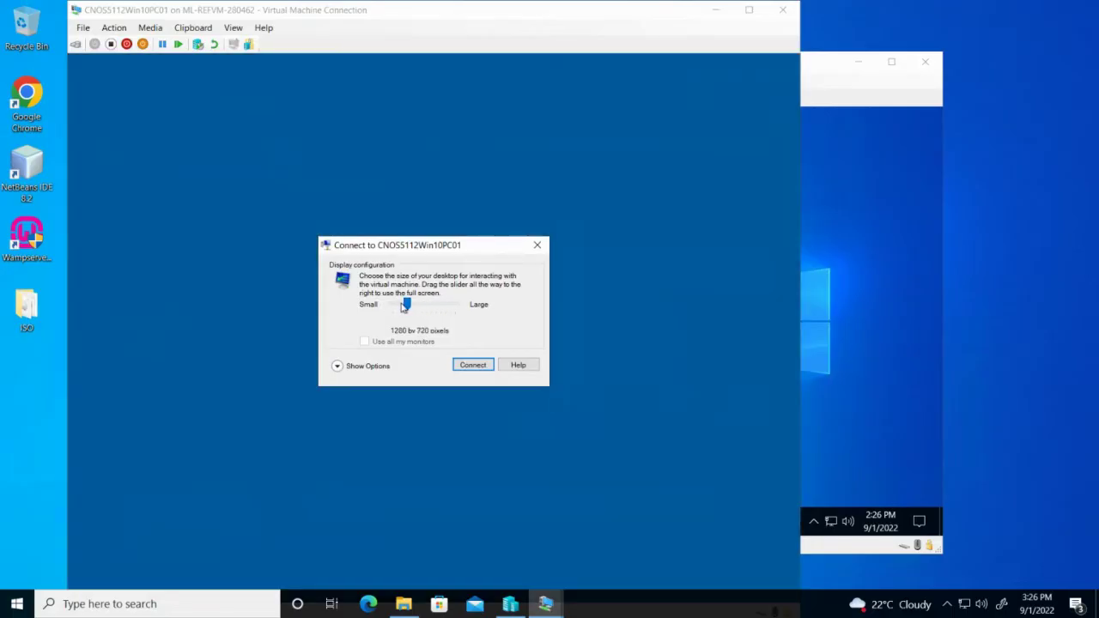
left_click_drag(407, 305, 396, 305)
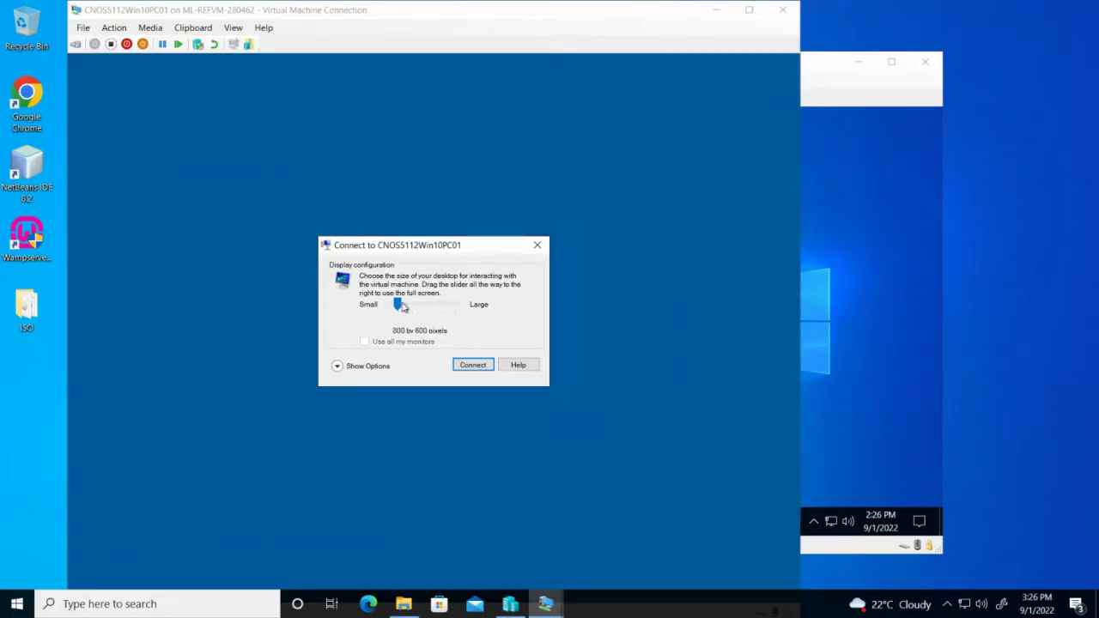
left_click(488, 369)
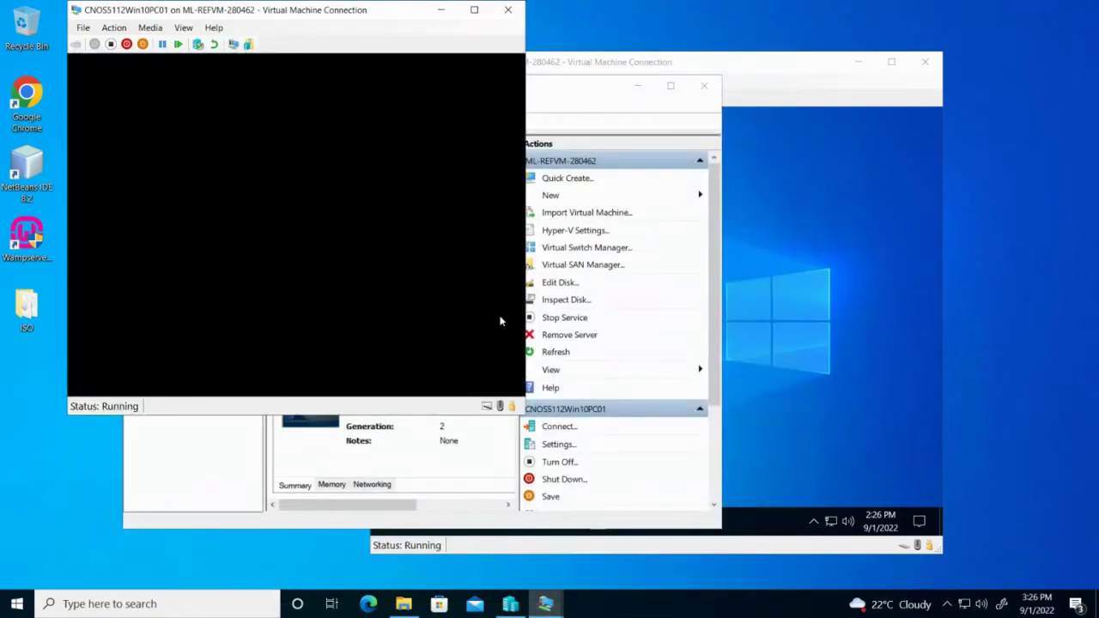
Step: Sign in to Windows on CNOS5112Win10PC01 with the account password
left_click(233, 275)
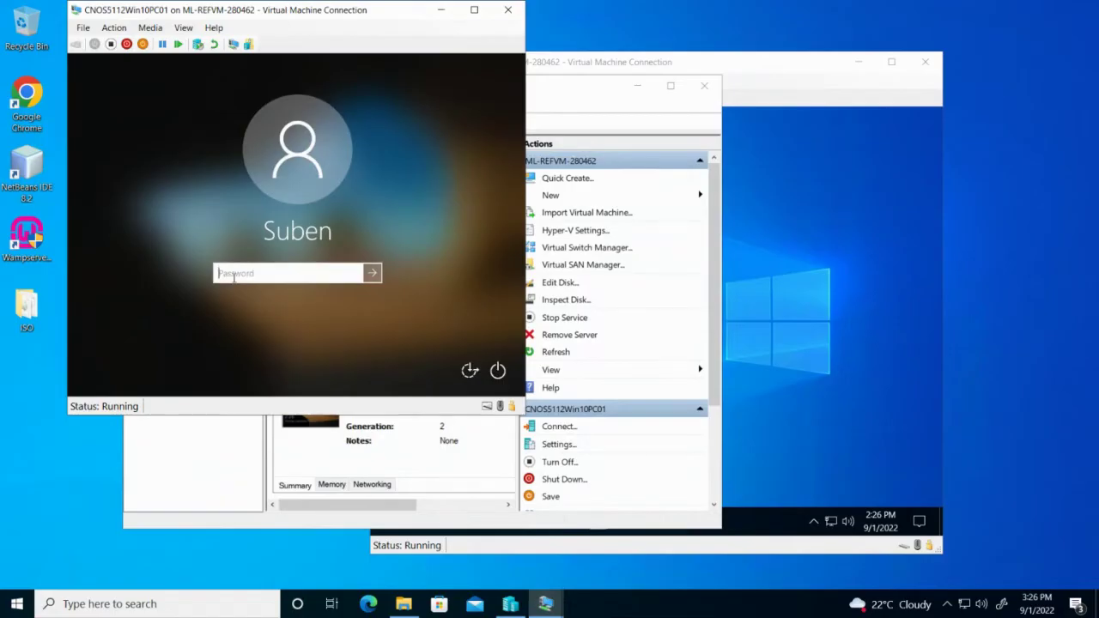
type("********")
key("Return")
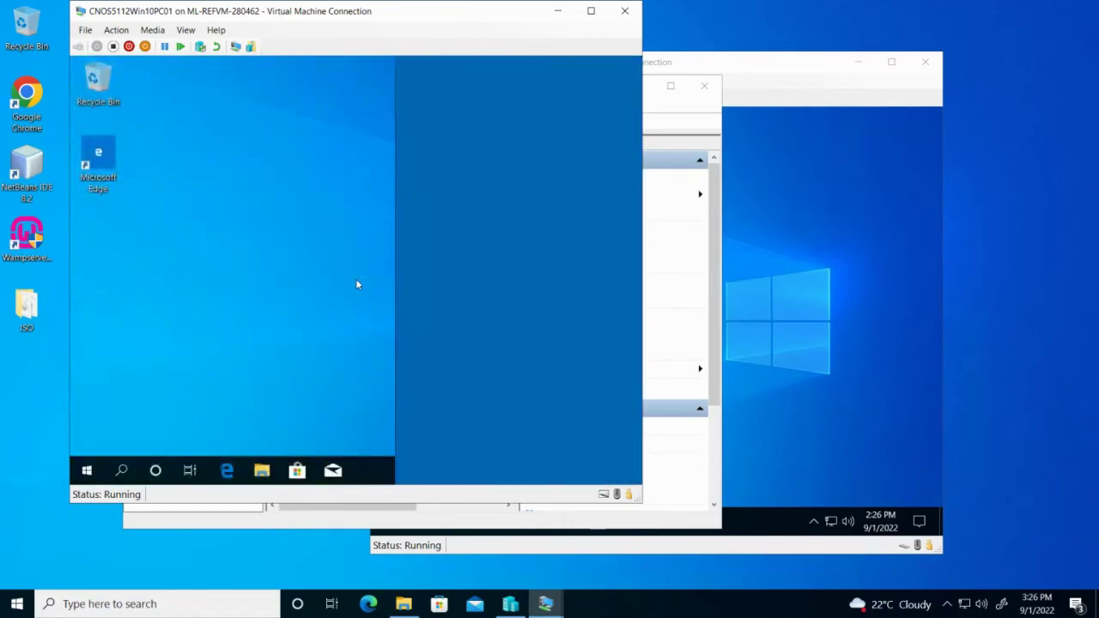
left_click(501, 315)
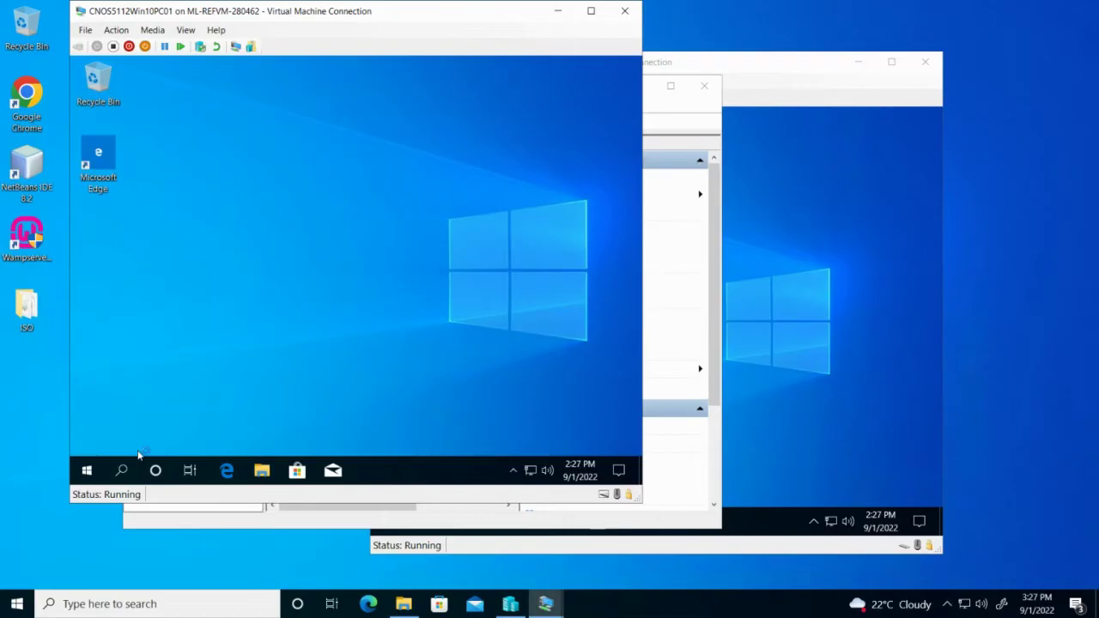
Step: Search Windows for "print" on CNOS5112Win10PC01 and open the Printers & scanners settings
key("super")
type("prin")
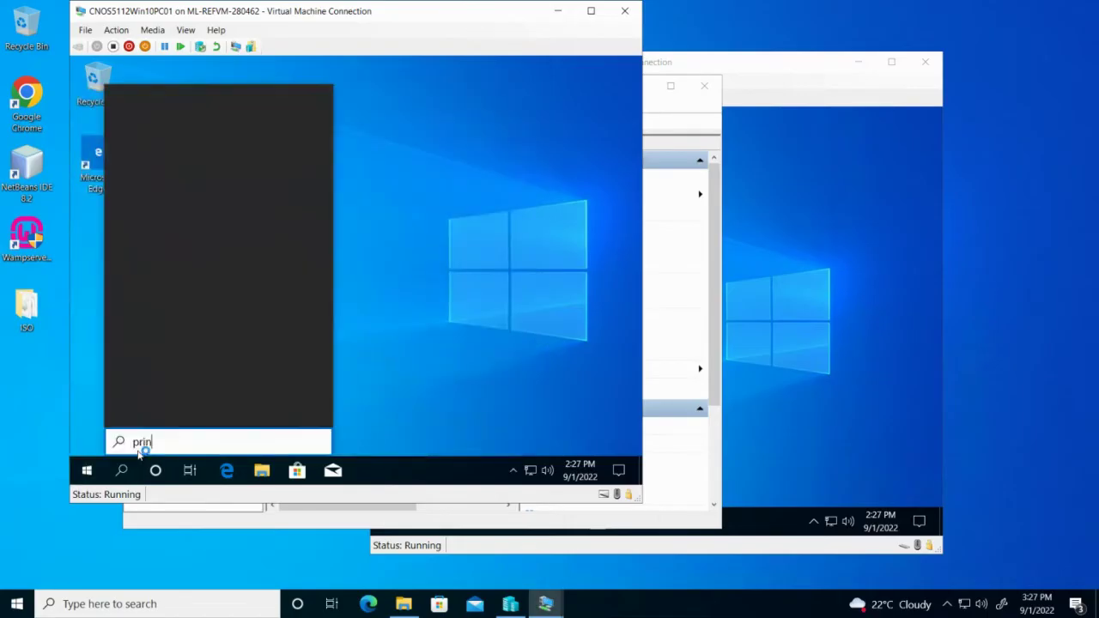
type("t")
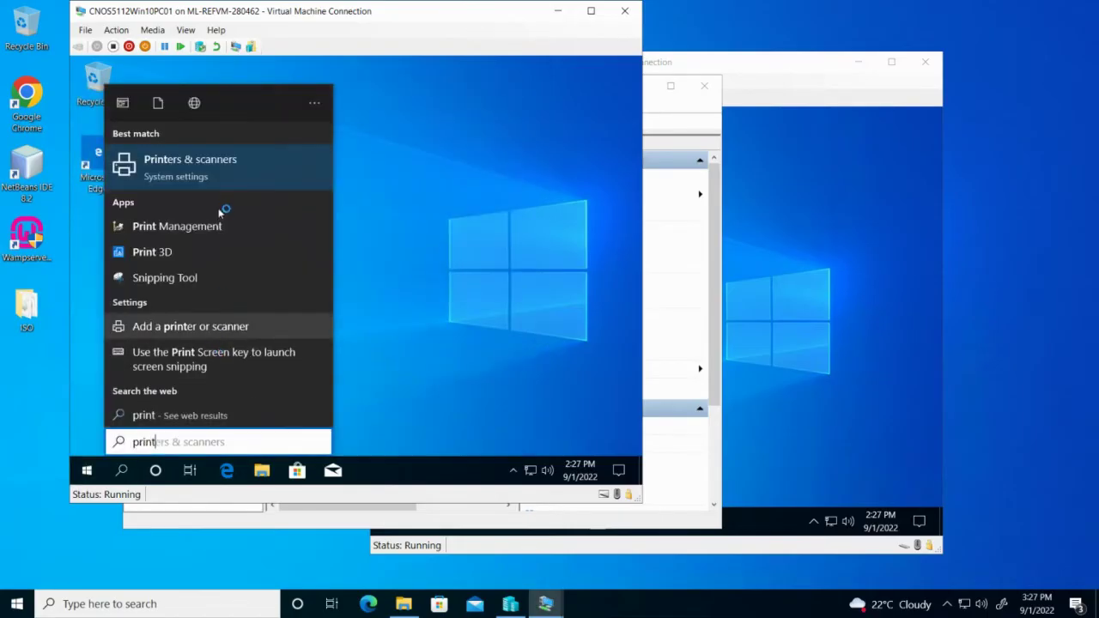
left_click(216, 172)
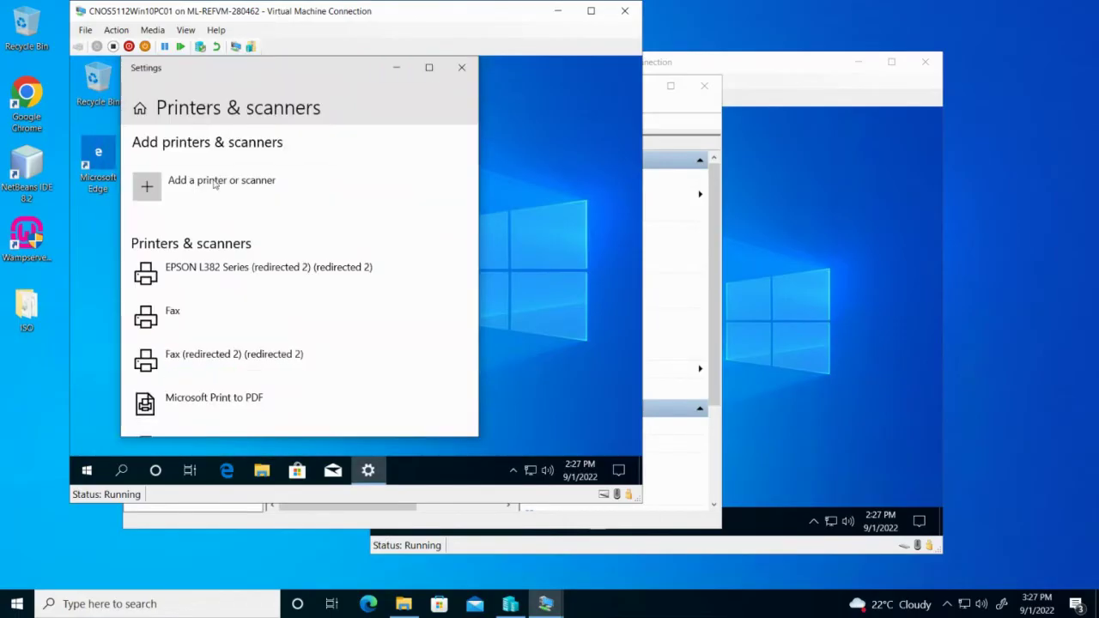
Step: Start adding a printer and open the Add Printer wizard for a printer that isn't listed
left_click(215, 183)
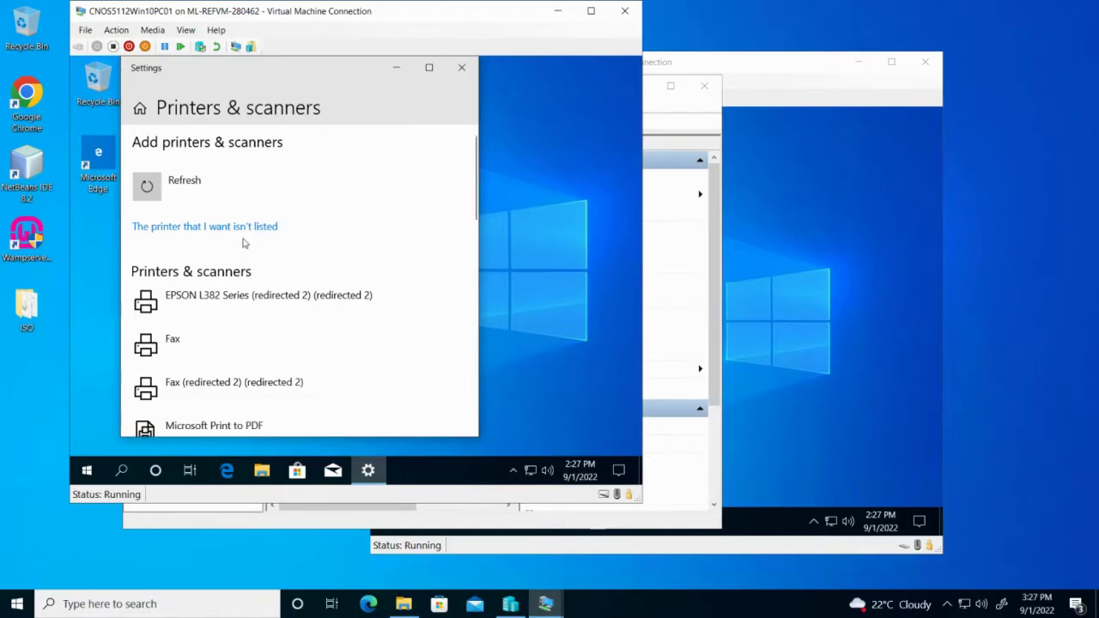
left_click(254, 228)
scroll(266, 288, "down", 6)
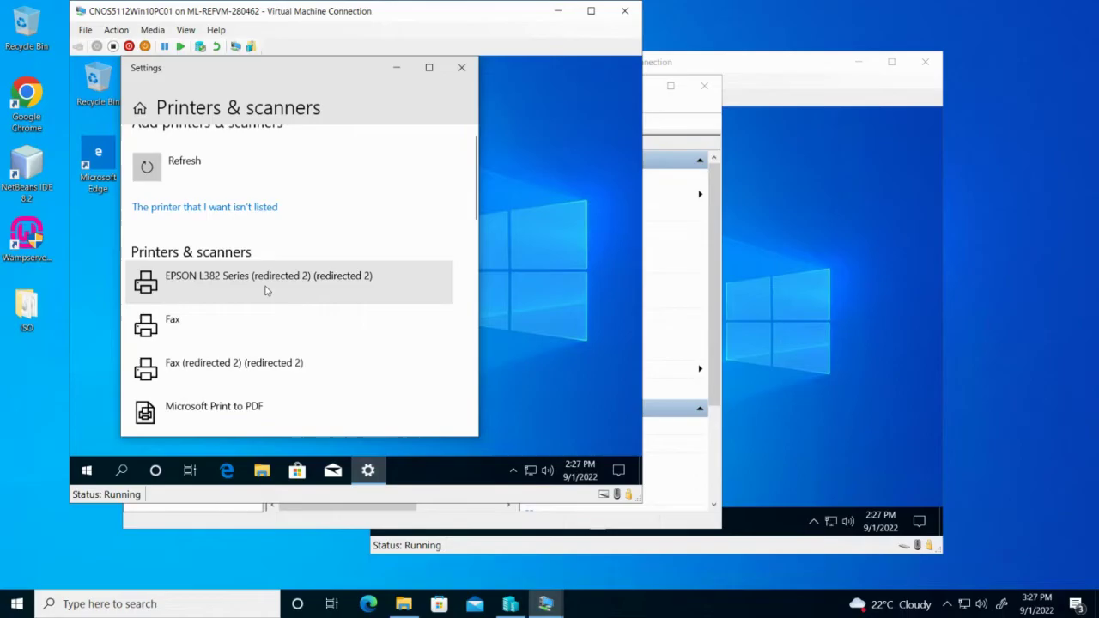
scroll(266, 292, "down", 5)
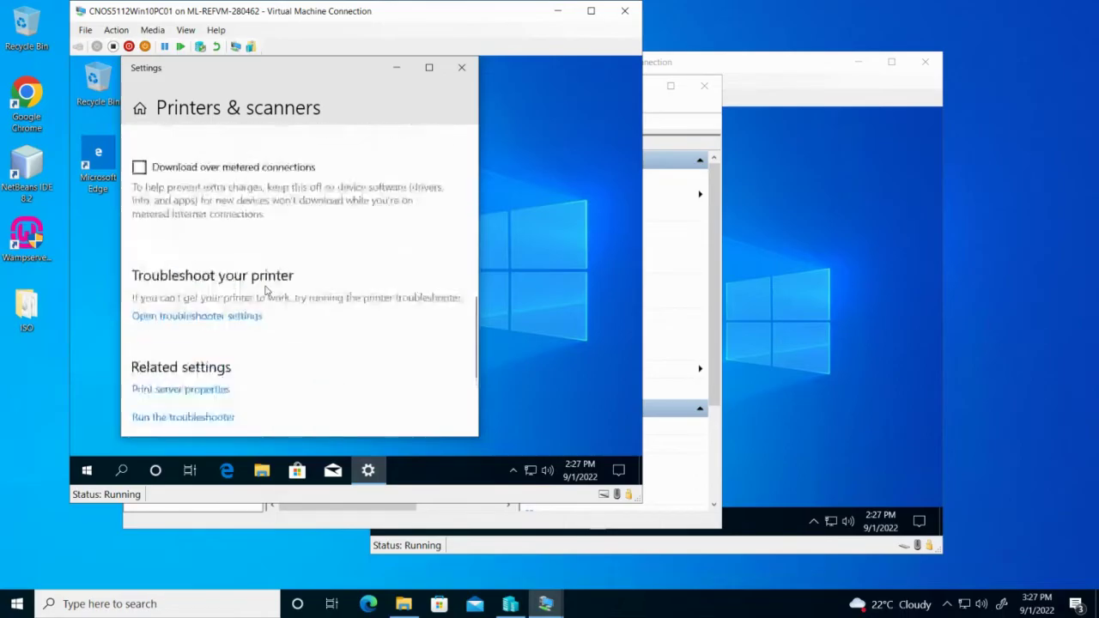
scroll(266, 292, "up", 10)
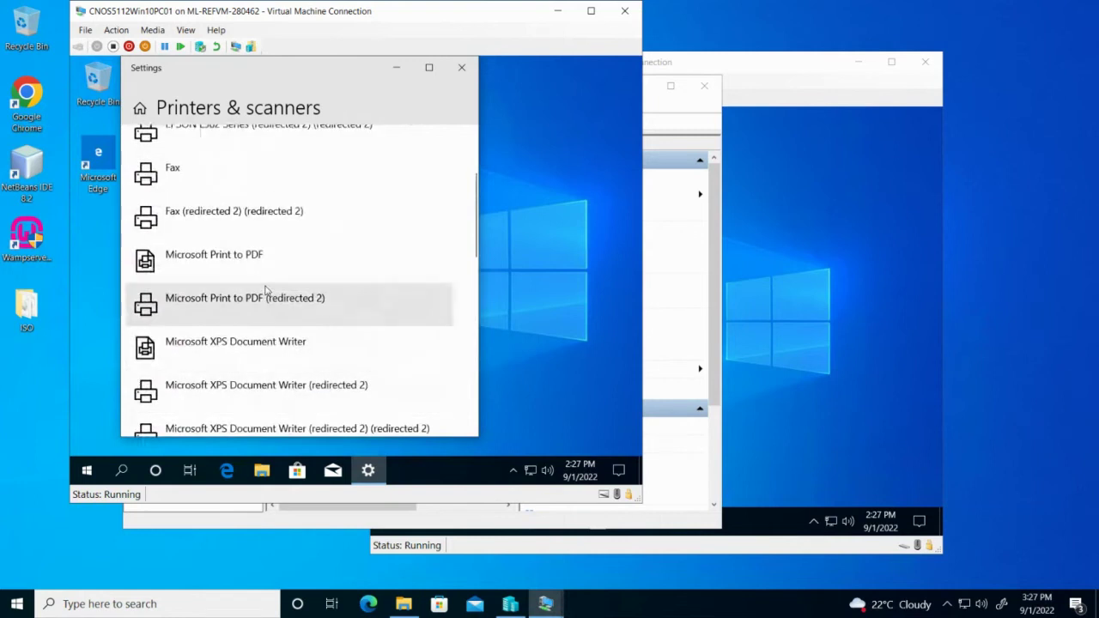
scroll(267, 292, "up", 4)
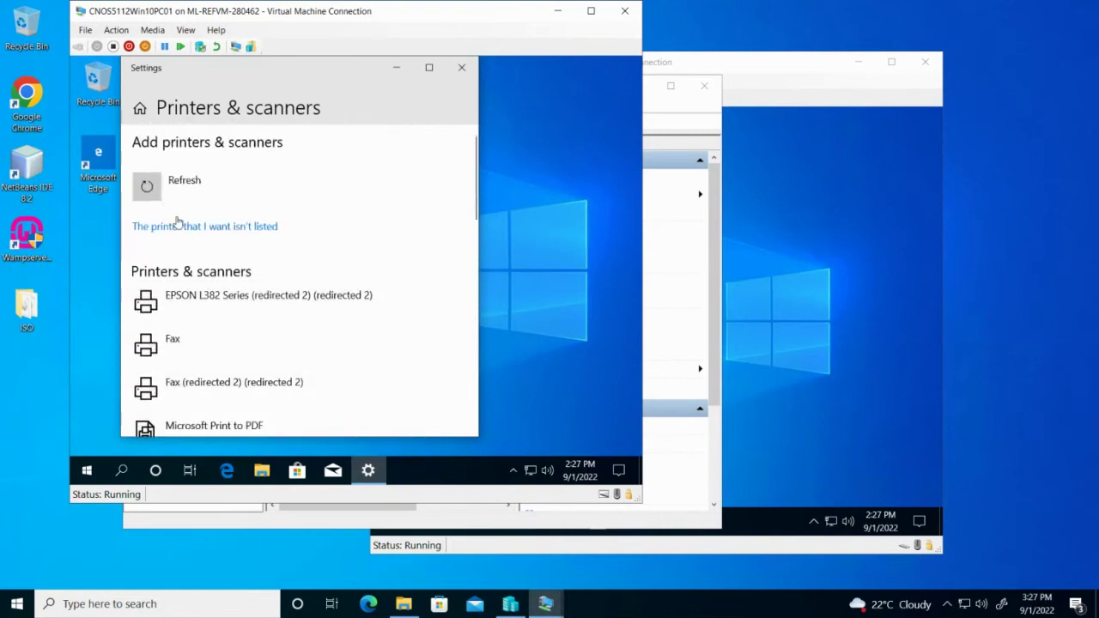
left_click(185, 226)
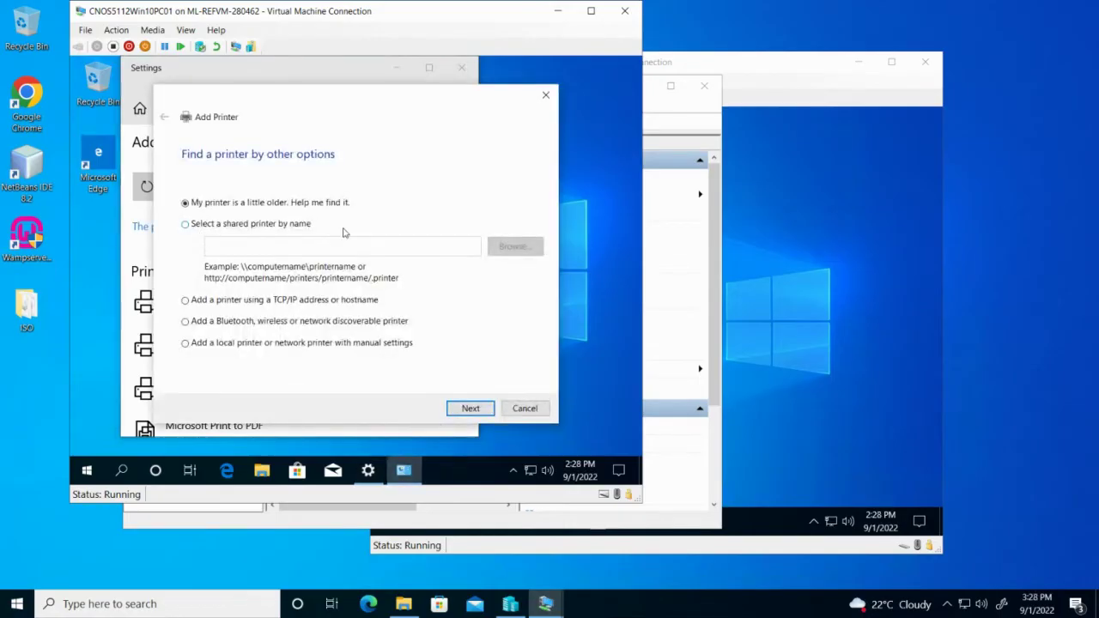
Step: Search for available printers using the "My printer is a little older" option, and stop the search
left_click(470, 409)
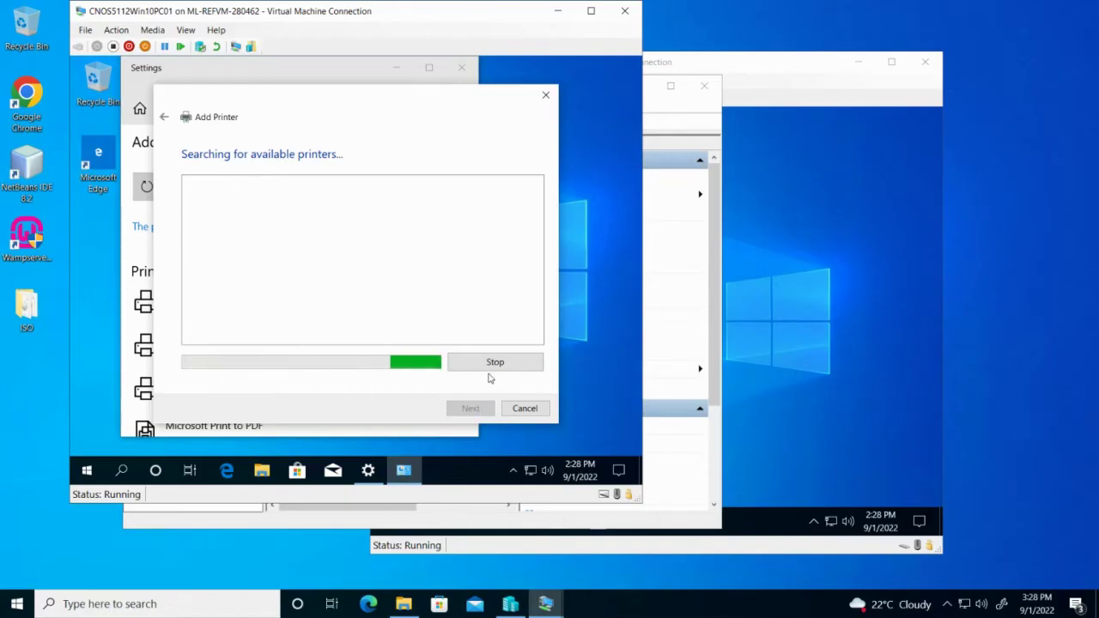
left_click(496, 362)
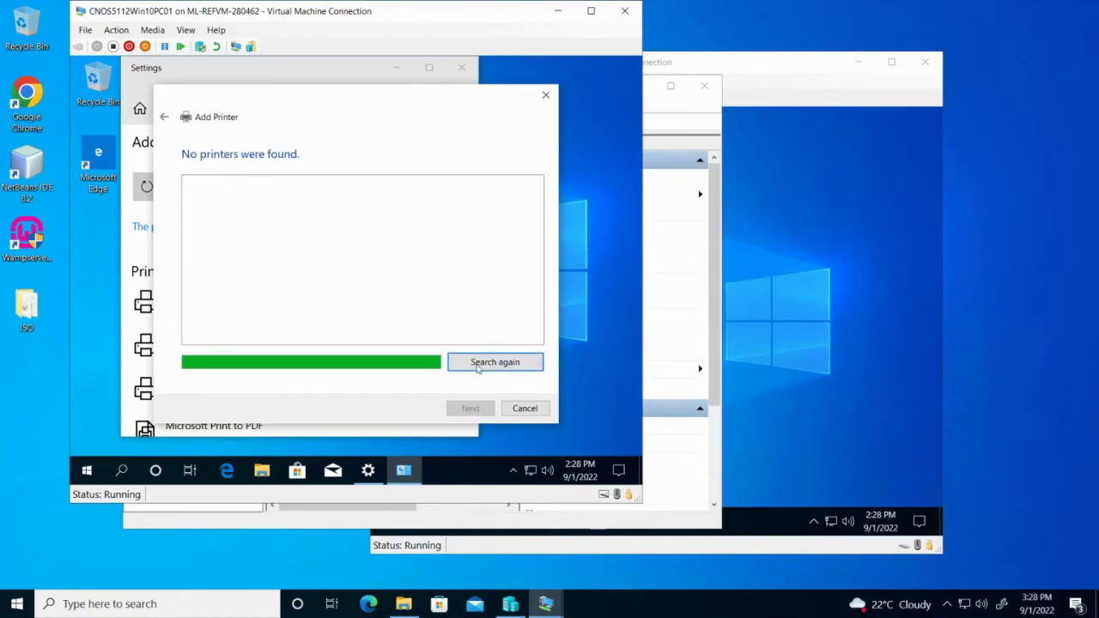
Step: Cancel the printer search, maximize the Settings window and look through the Printers & scanners page down to its related settings
left_click(524, 409)
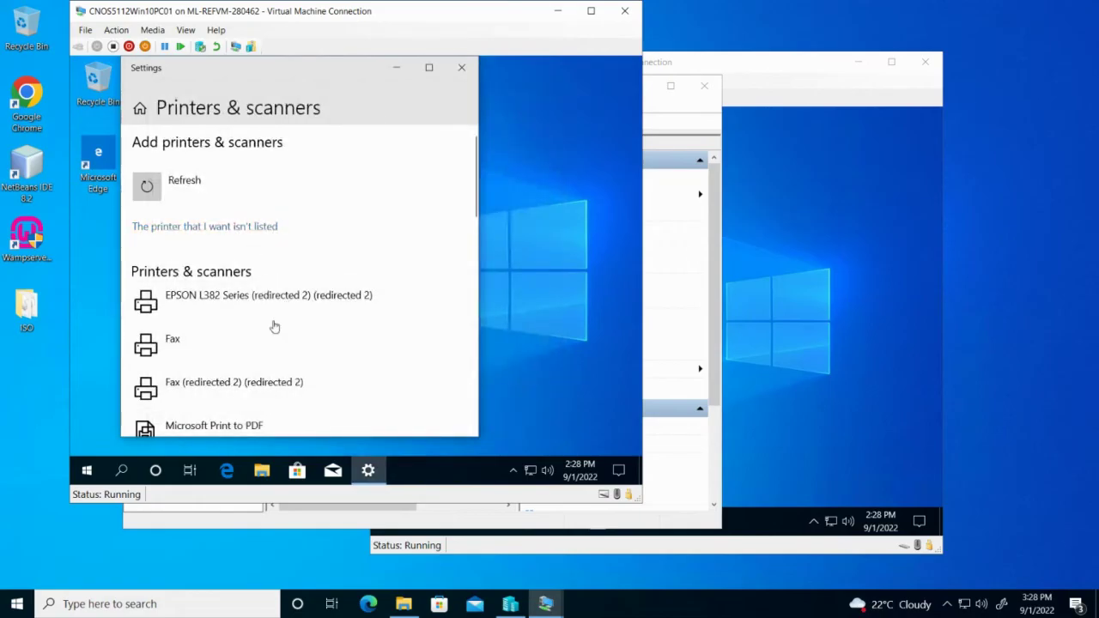
scroll(276, 325, "down", 5)
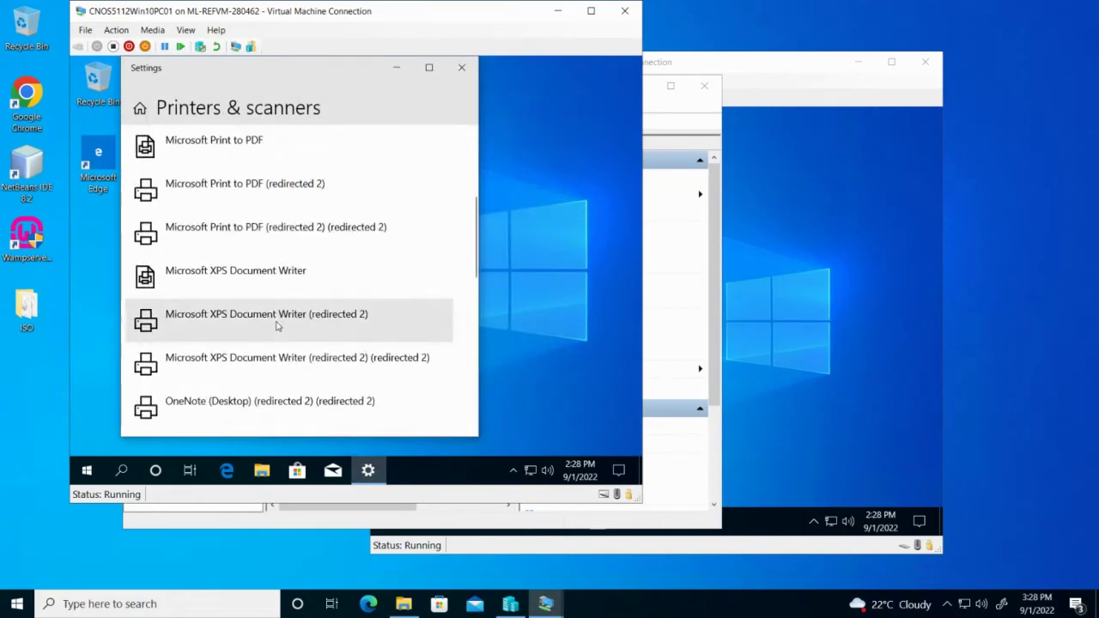
scroll(277, 325, "down", 3)
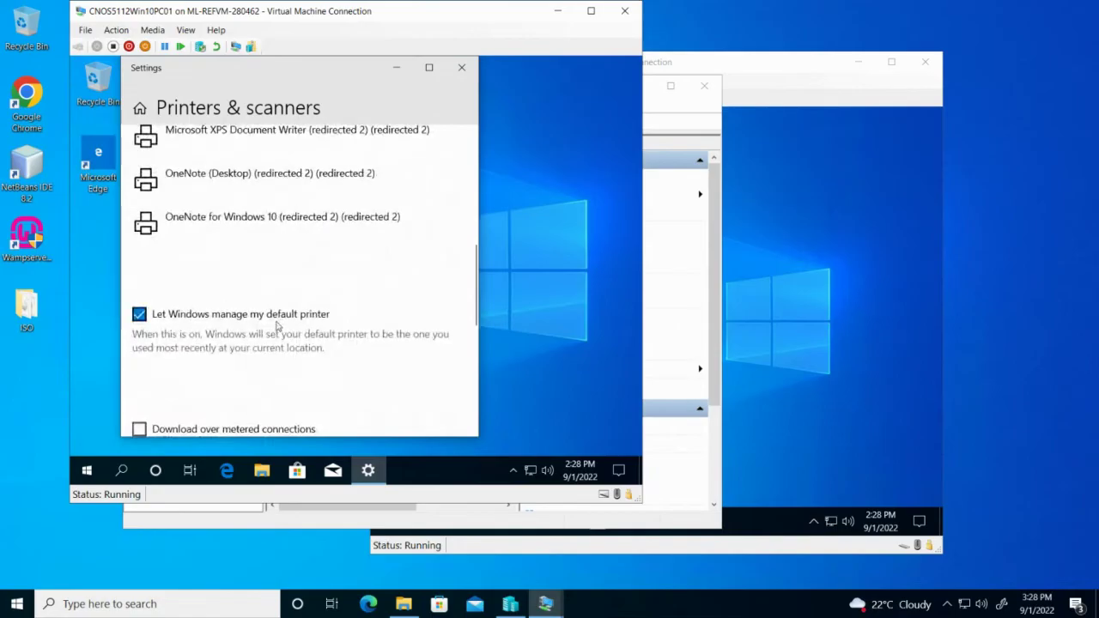
scroll(276, 325, "down", 6)
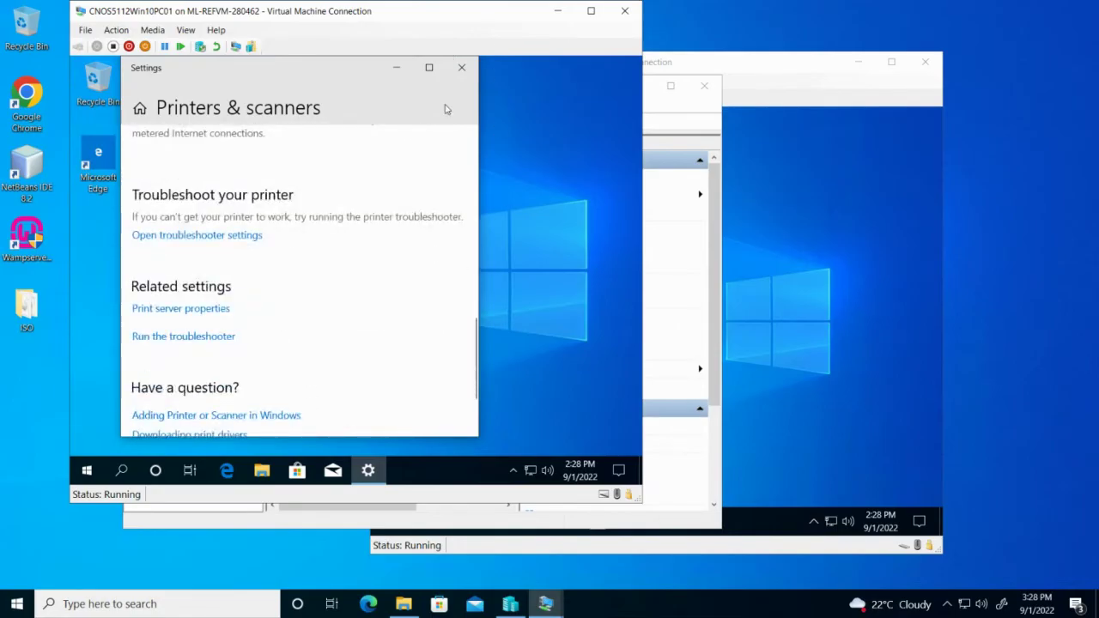
left_click(428, 67)
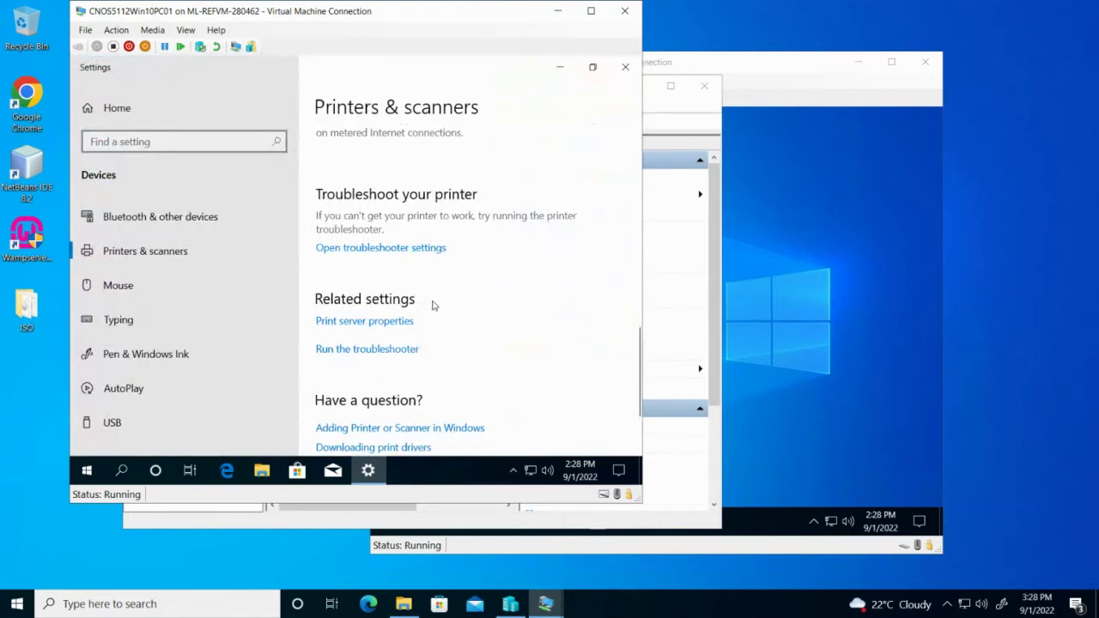
scroll(433, 306, "down", 3)
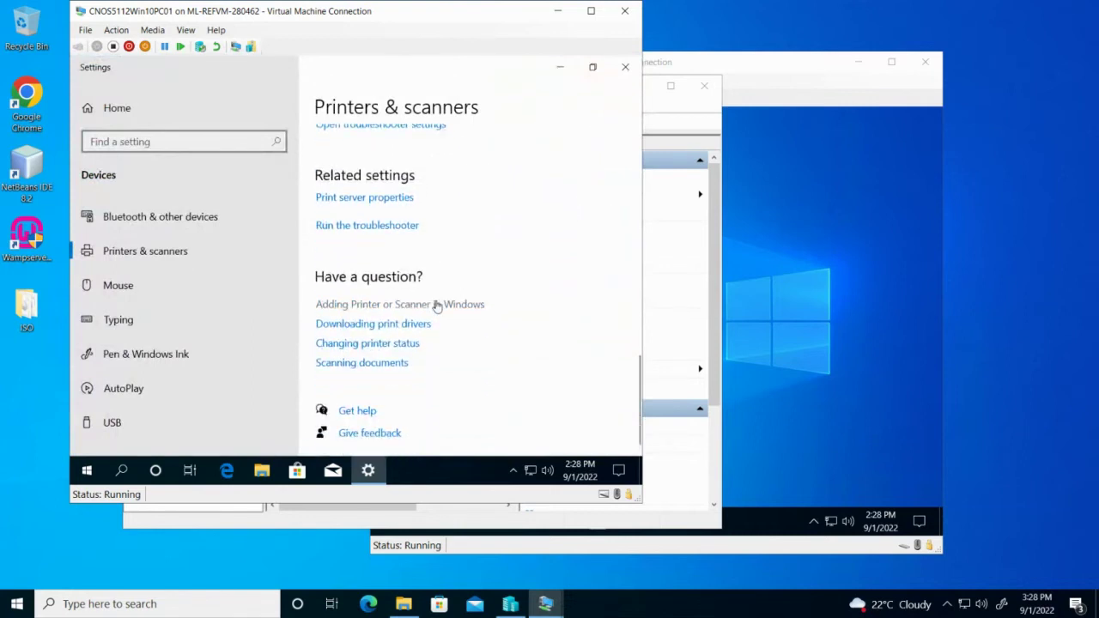
scroll(436, 305, "up", 10)
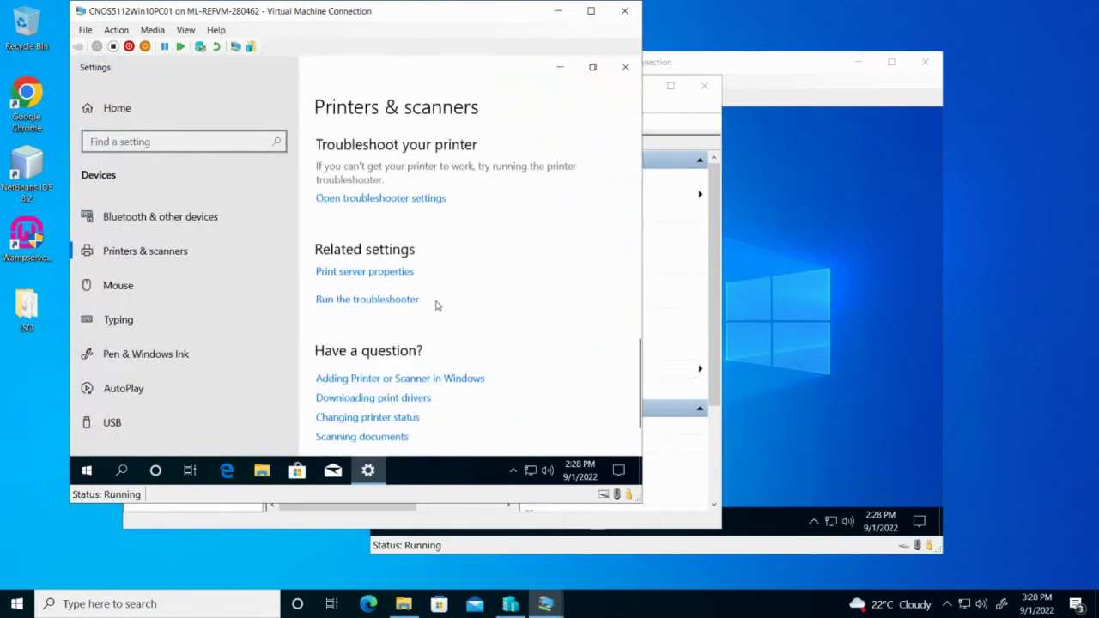
scroll(437, 305, "up", 2)
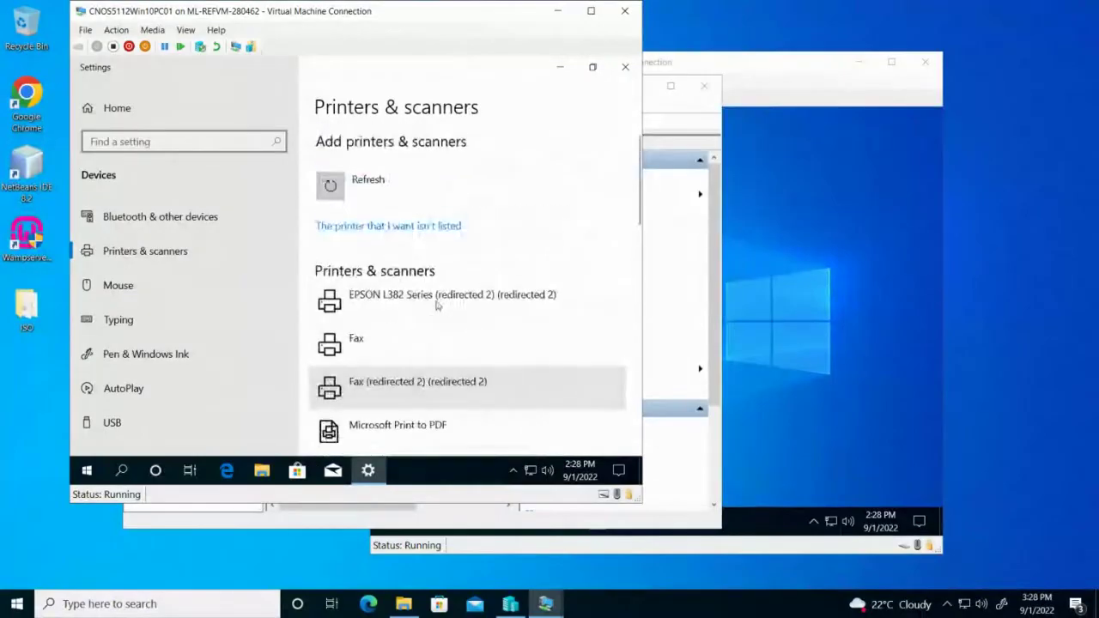
Step: Start adding an unlisted local printer with manual settings, using the existing port LPT1: (Printer Port)
left_click(408, 226)
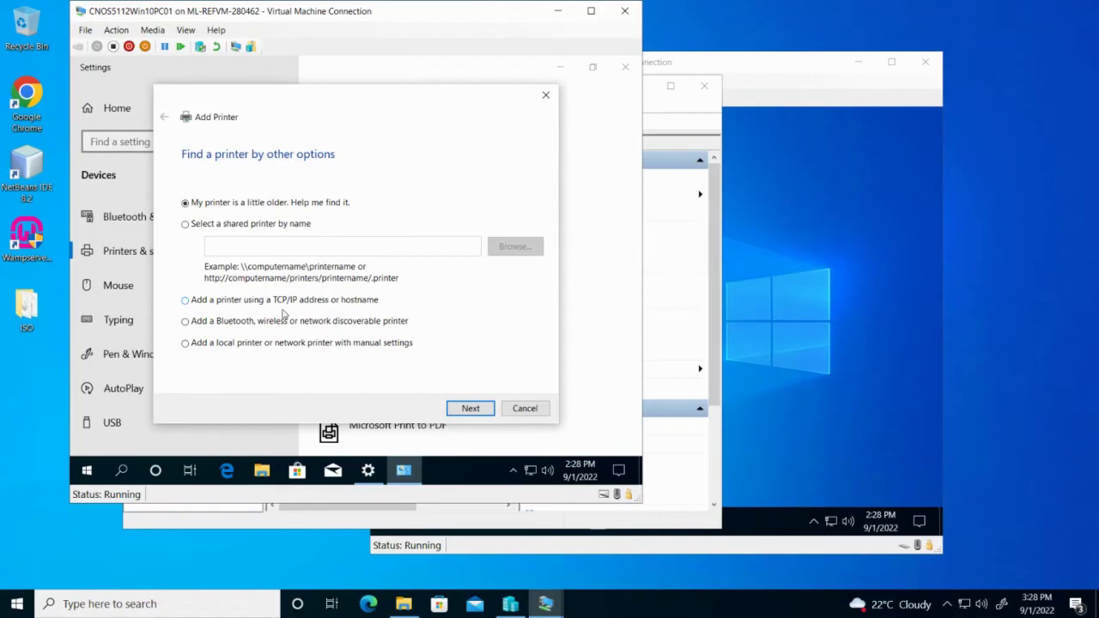
left_click(285, 344)
left_click(470, 409)
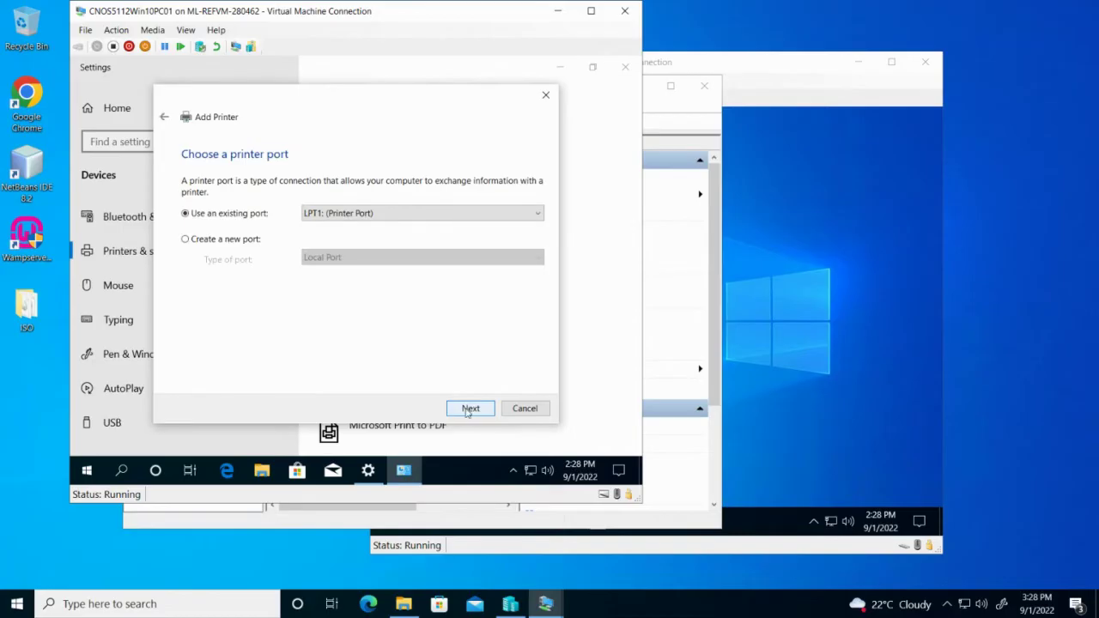
left_click(469, 410)
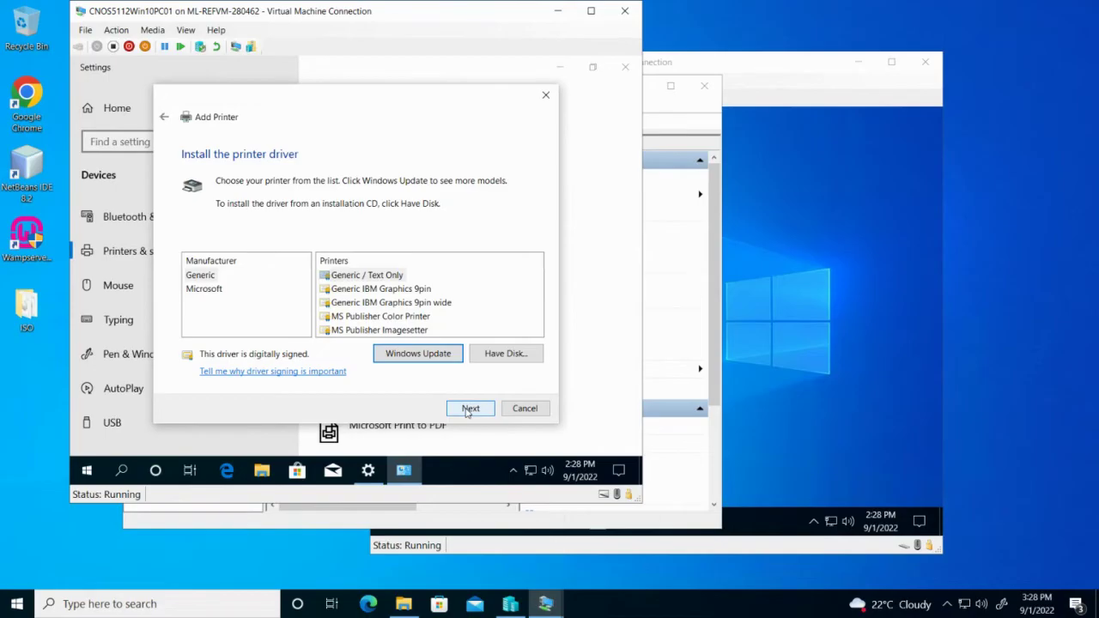
Step: Choose the MS Publisher Color Printer driver from the manufacturer Generic for the new printer
left_click(222, 290)
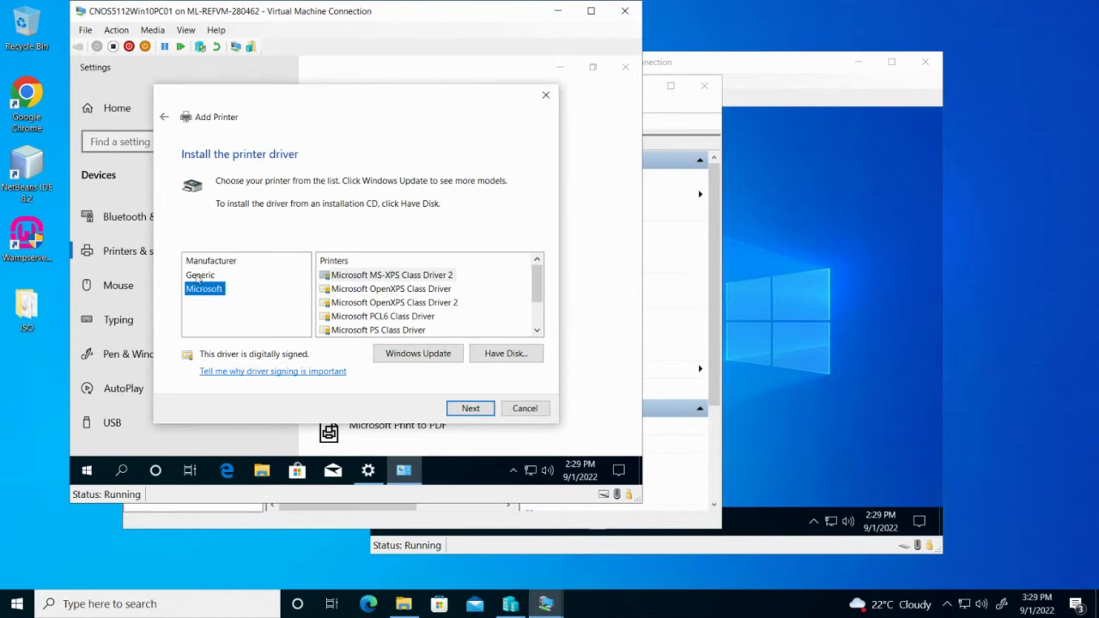
left_click(198, 277)
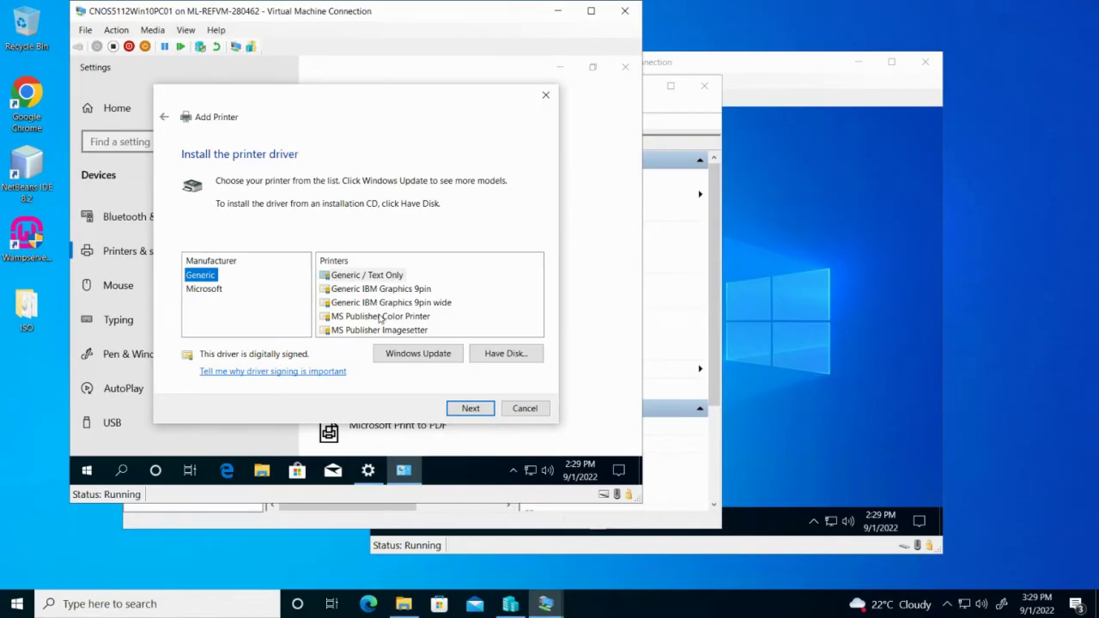
left_click(380, 317)
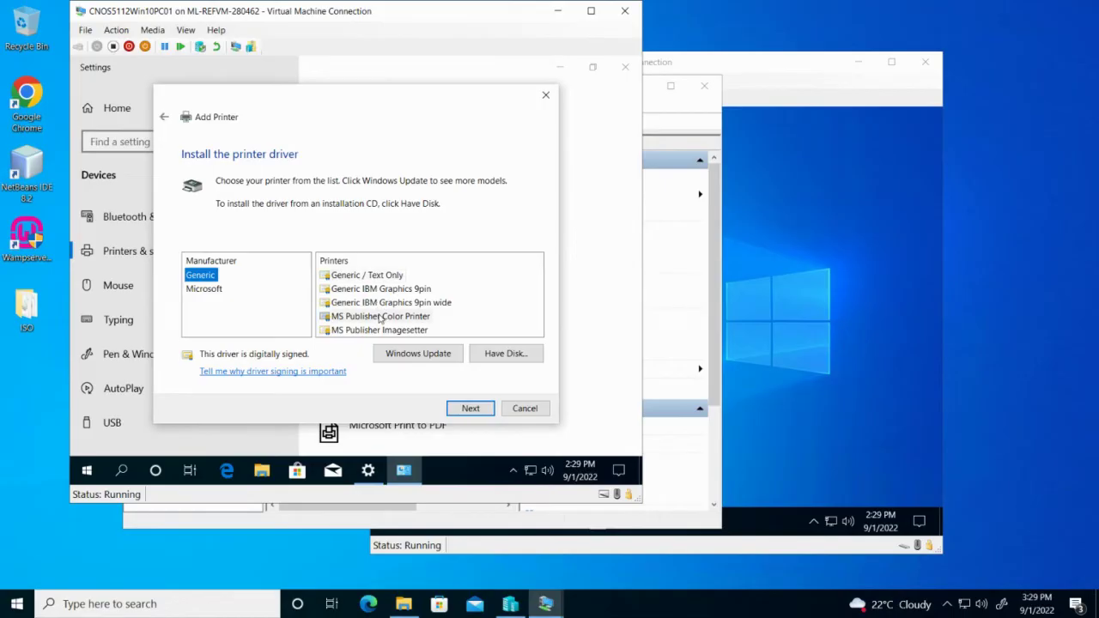
left_click(478, 409)
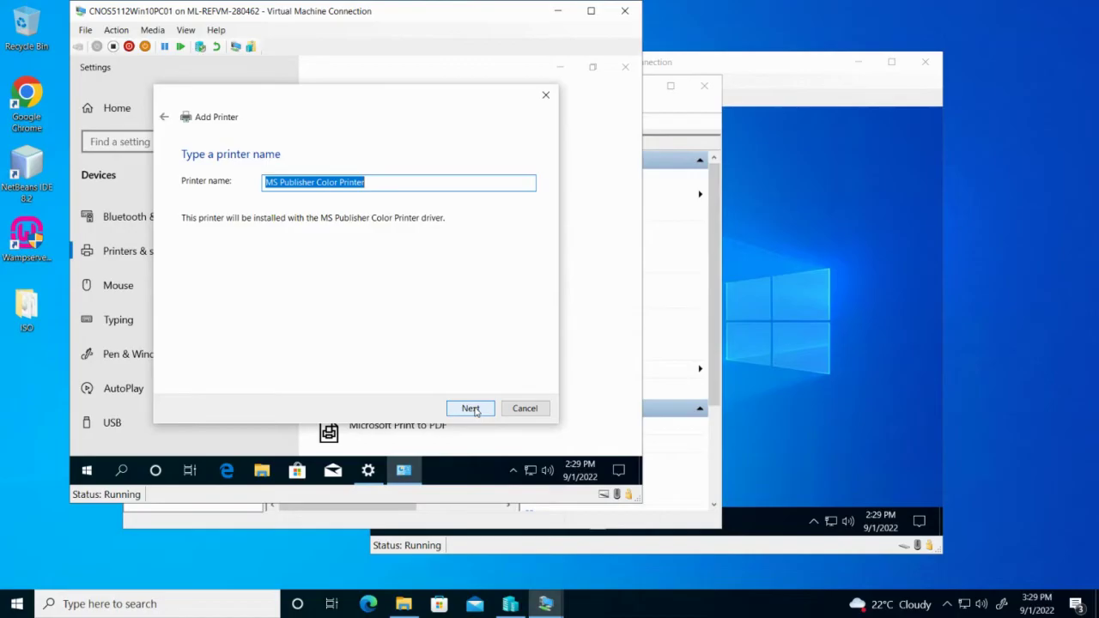
Step: Install the printer as MS Publisher Color Printer and share it on the network under the same share name
left_click(470, 409)
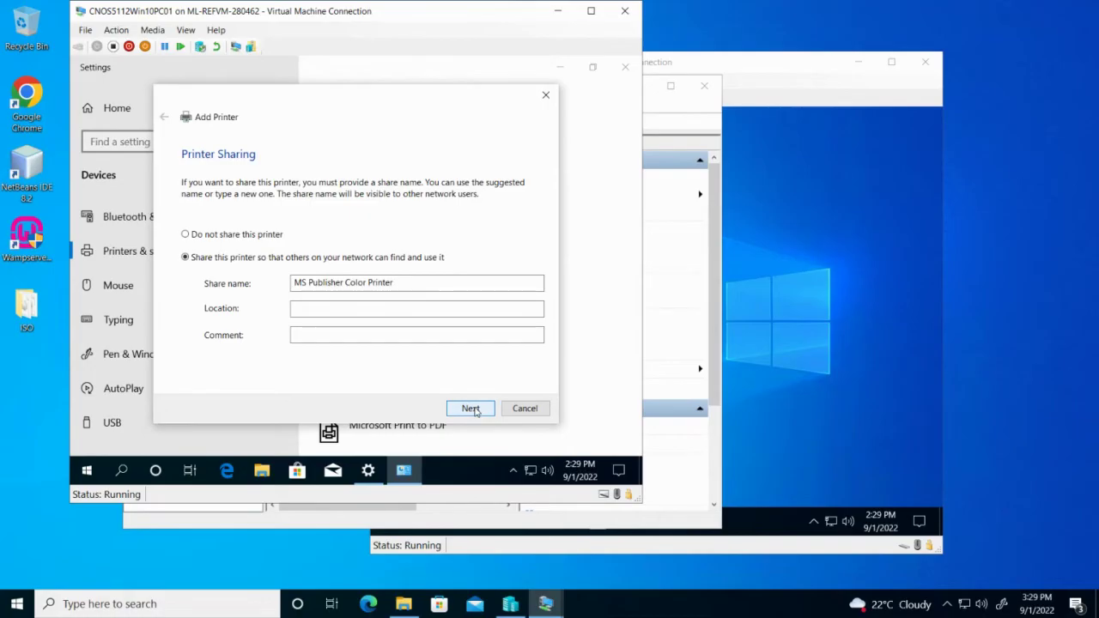
left_click(472, 408)
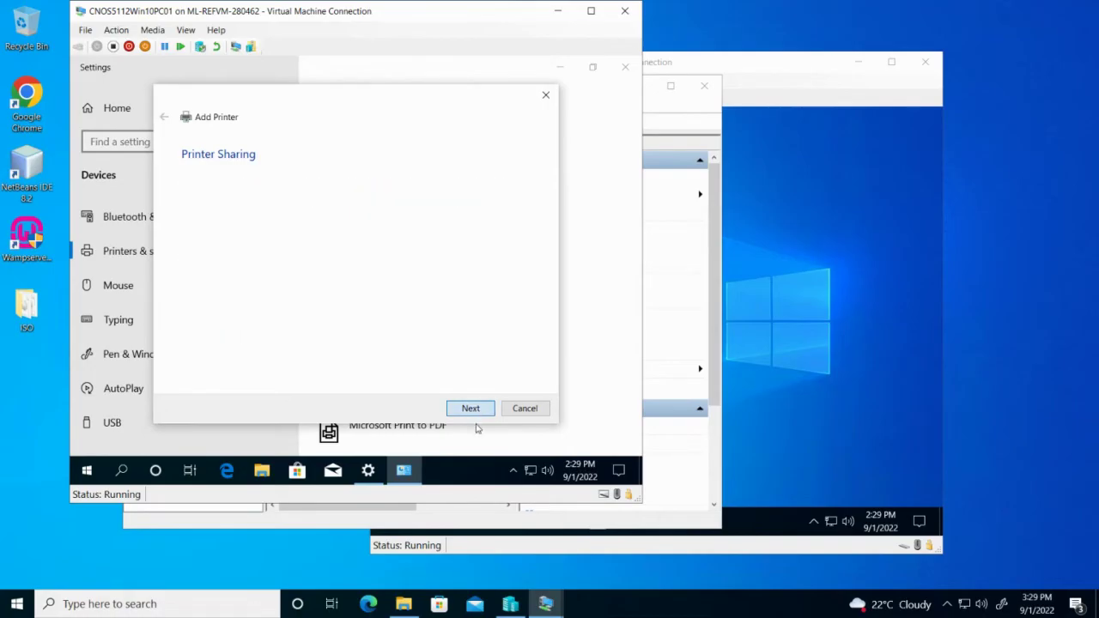
left_click(471, 409)
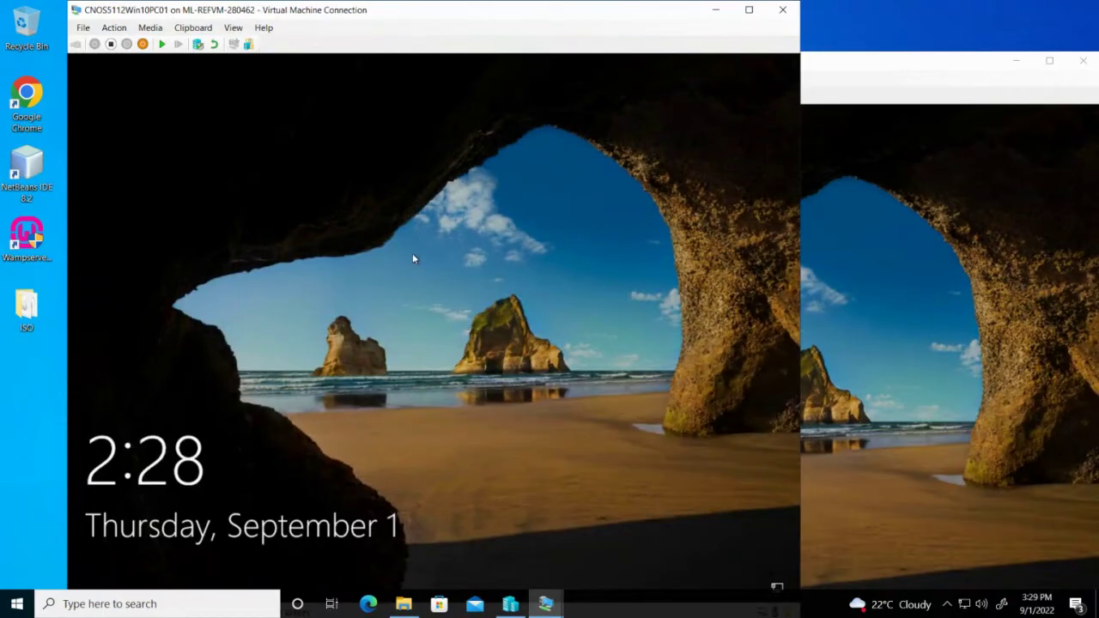
Step: Try to resume the CNOS5112Win10PC01 virtual machine, and close the CNOS5112Win10PC02 connection window
left_click(161, 44)
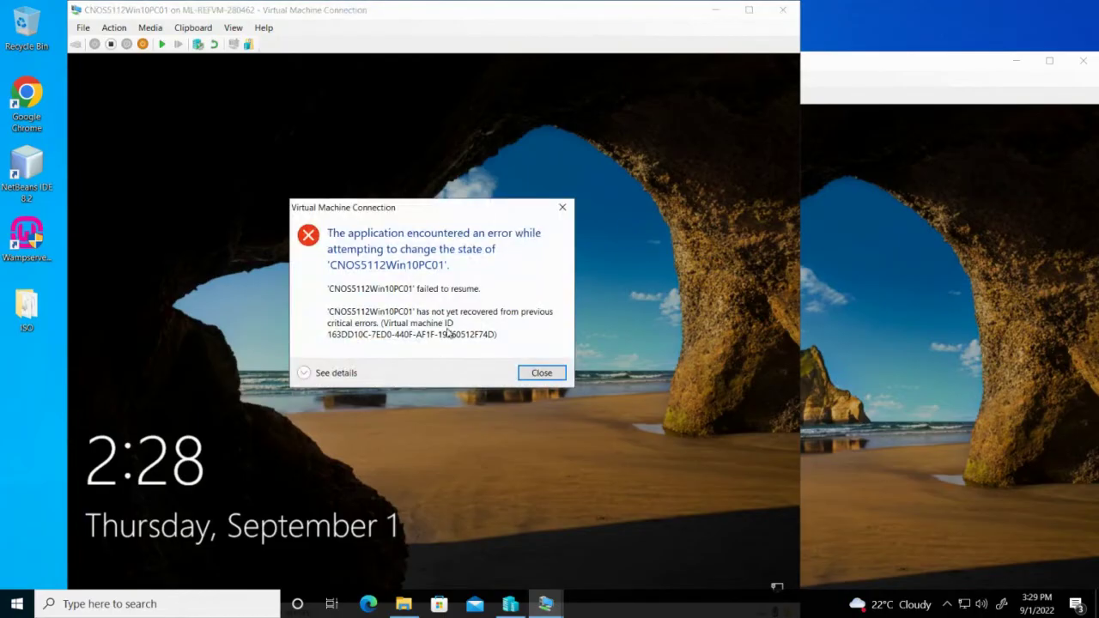
left_click(542, 374)
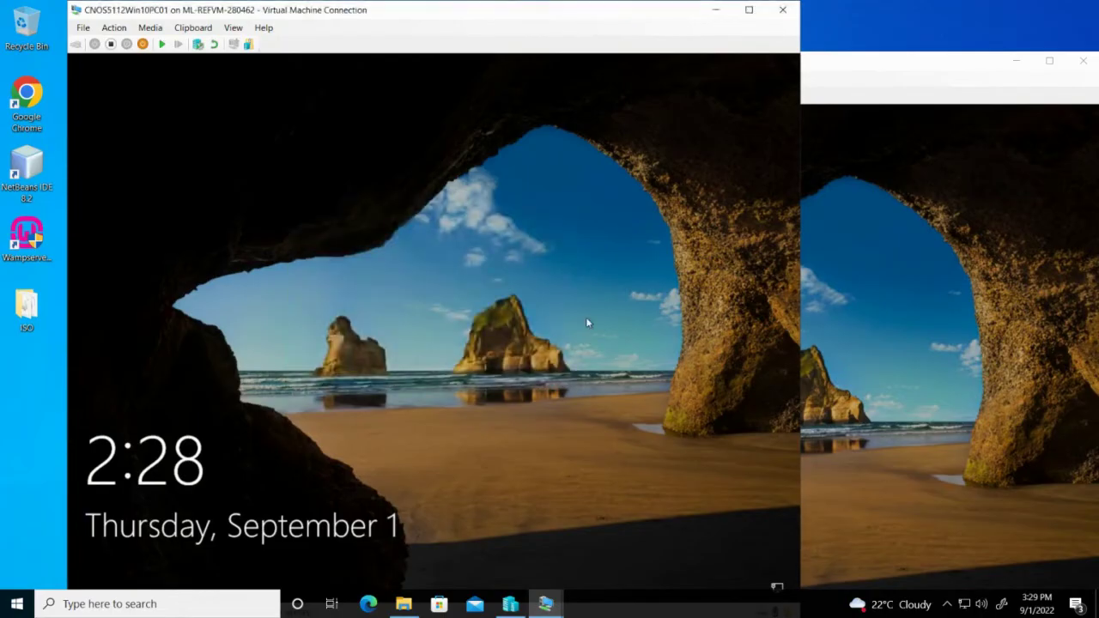
left_click(908, 63)
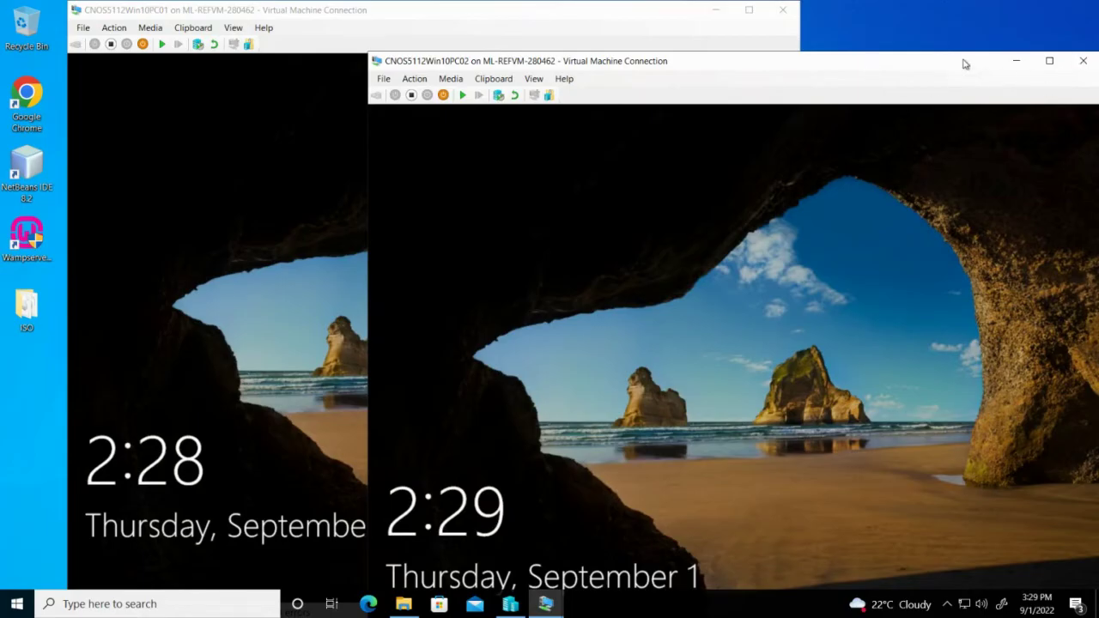
left_click_drag(965, 64, 906, 33)
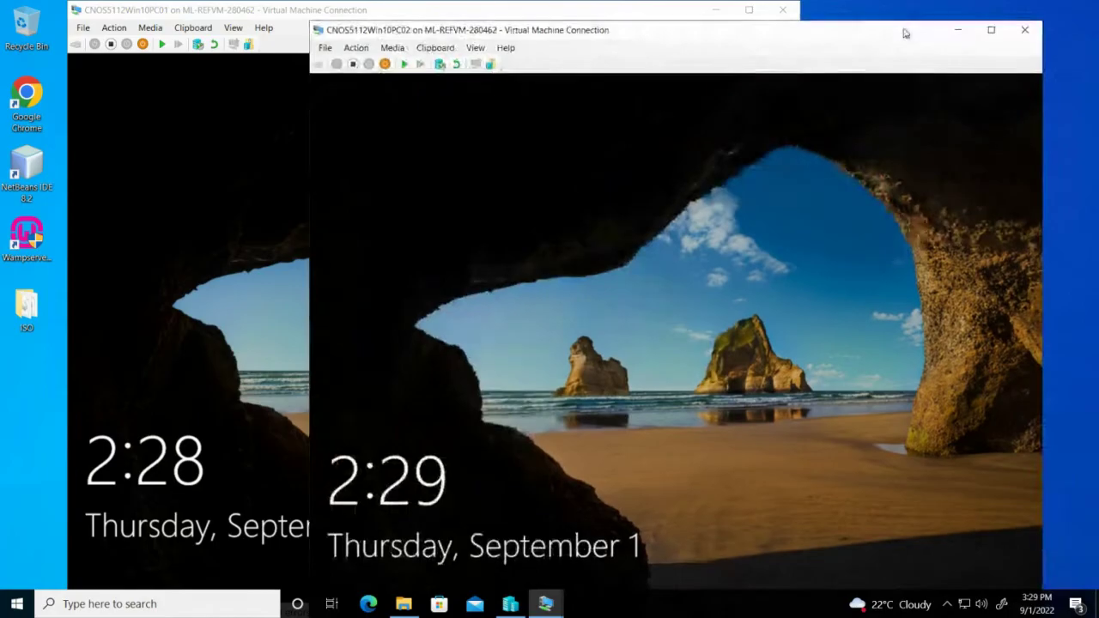
left_click(1023, 34)
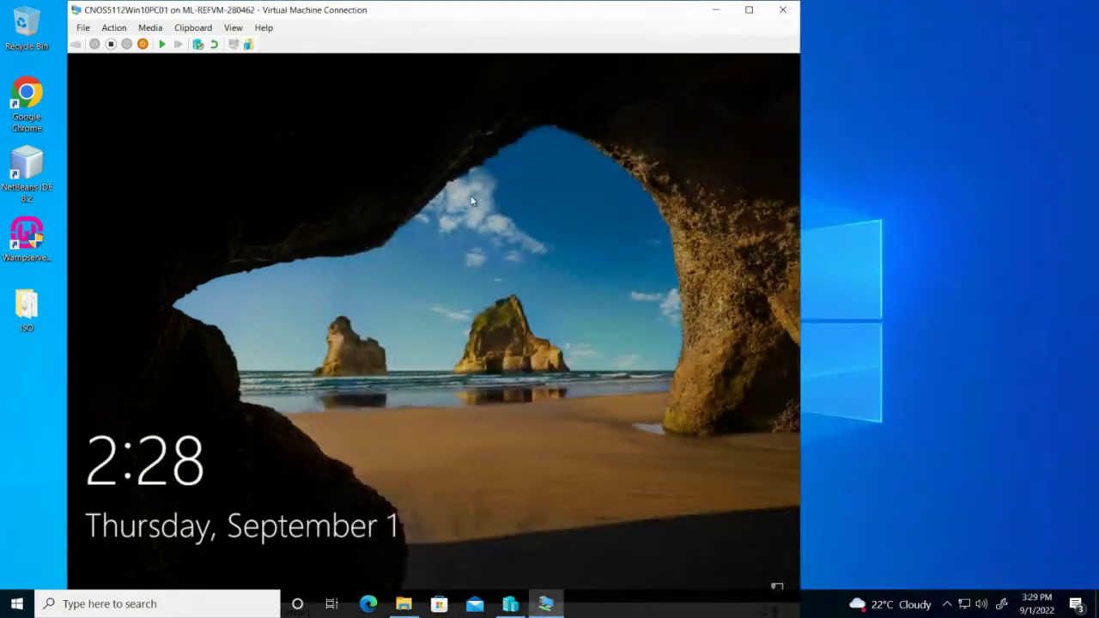
Step: Switch to Hyper-V Manager and turn off the CNOS5112Win10PC02 virtual machine
left_click(510, 604)
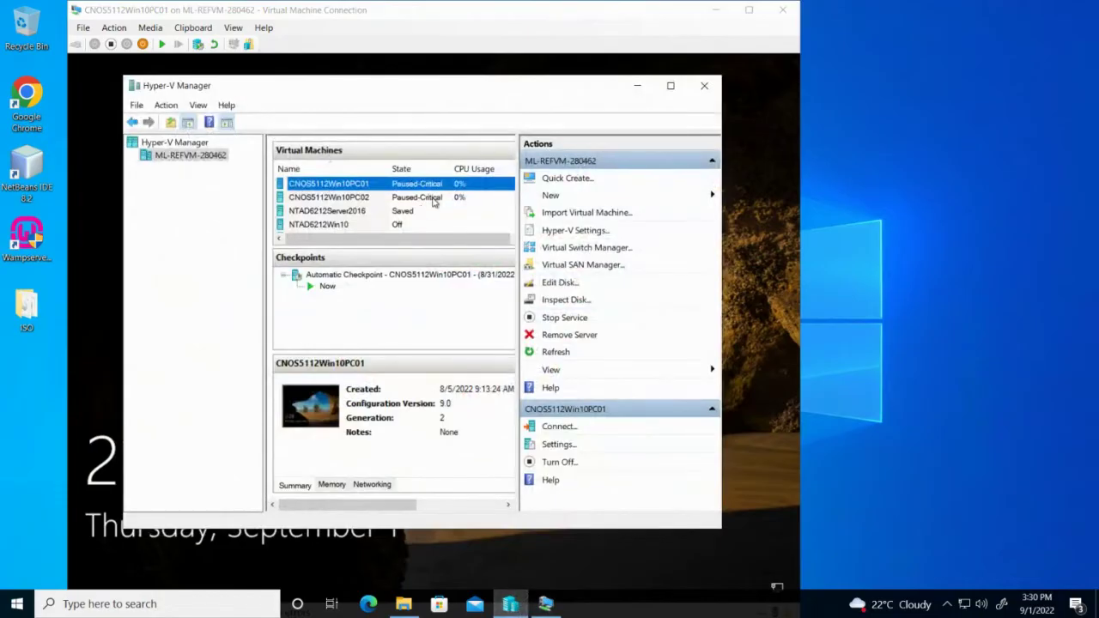
left_click(438, 197)
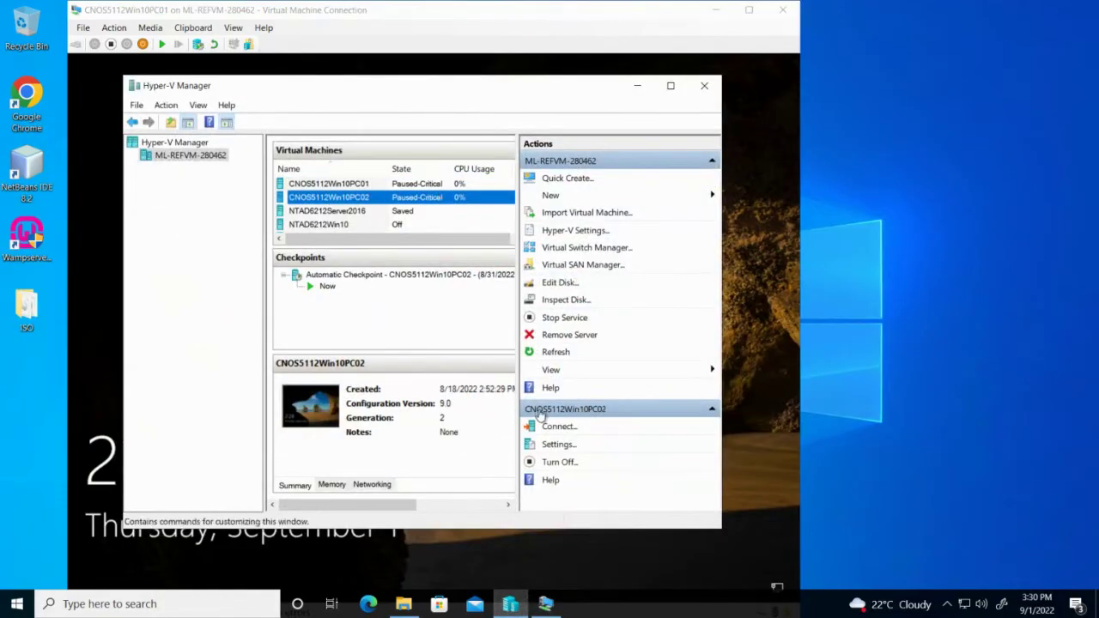
left_click(569, 461)
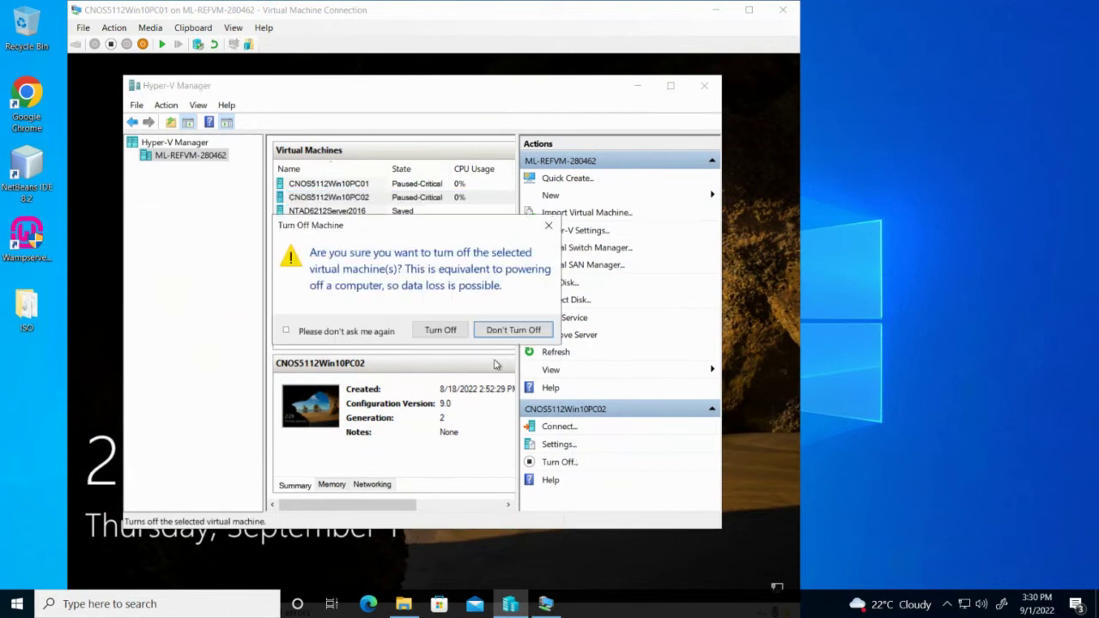
left_click(457, 334)
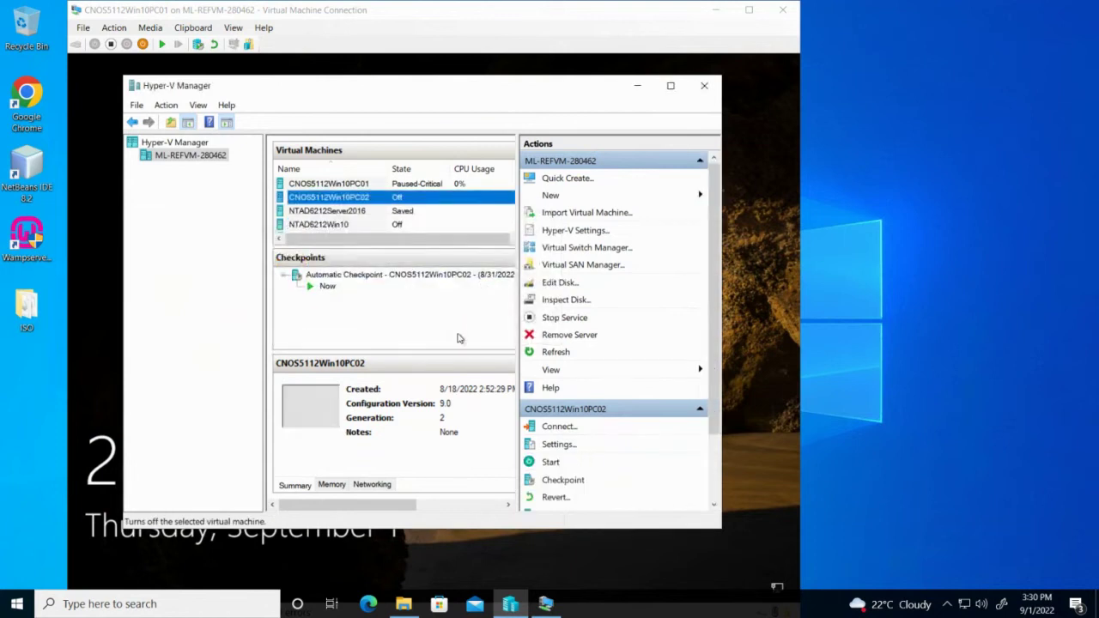
Step: Connect to the CNOS5112Win10PC01 virtual machine and resume it
left_click(419, 183)
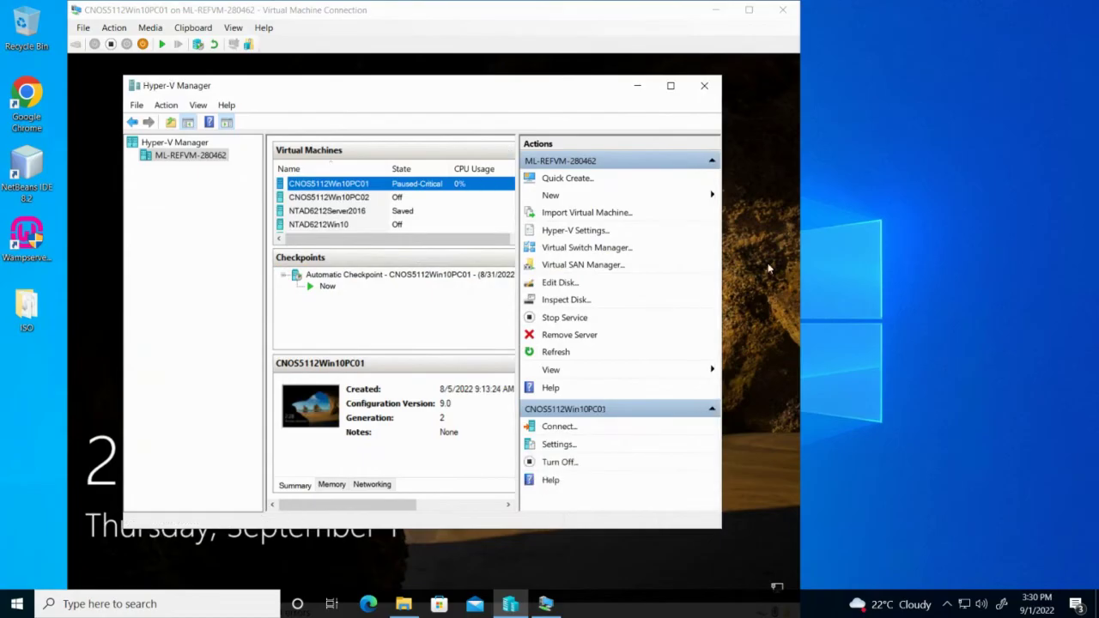
left_click(558, 426)
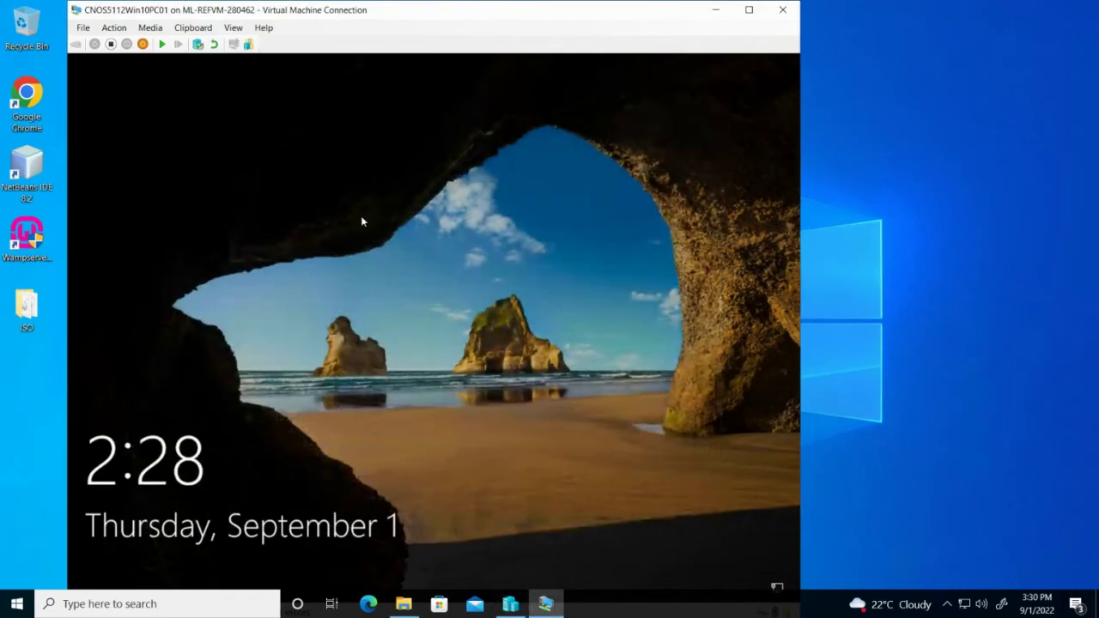
left_click(162, 44)
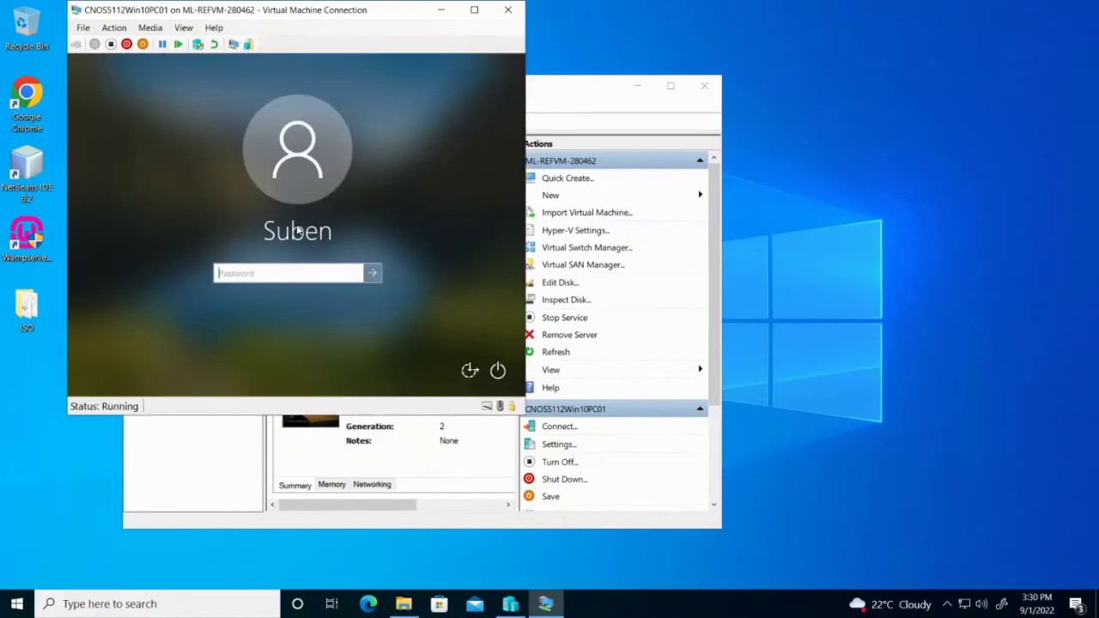
Step: Sign in to Windows on CNOS5112Win10PC01 with the account password, re-entering it after a mistyped attempt
type("*")
key("Return")
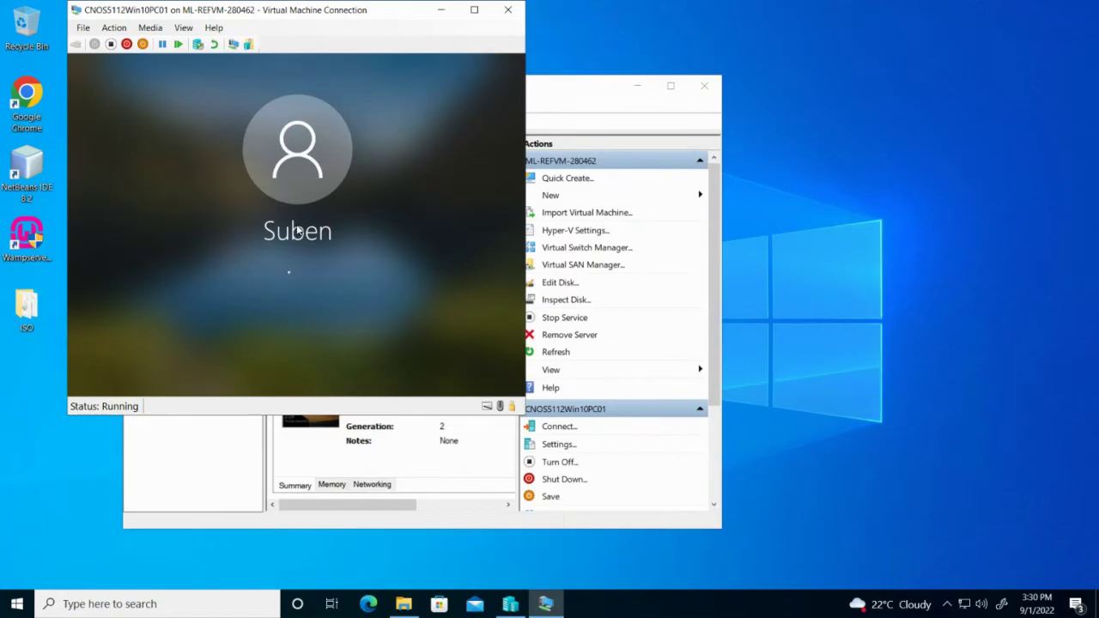
left_click(298, 295)
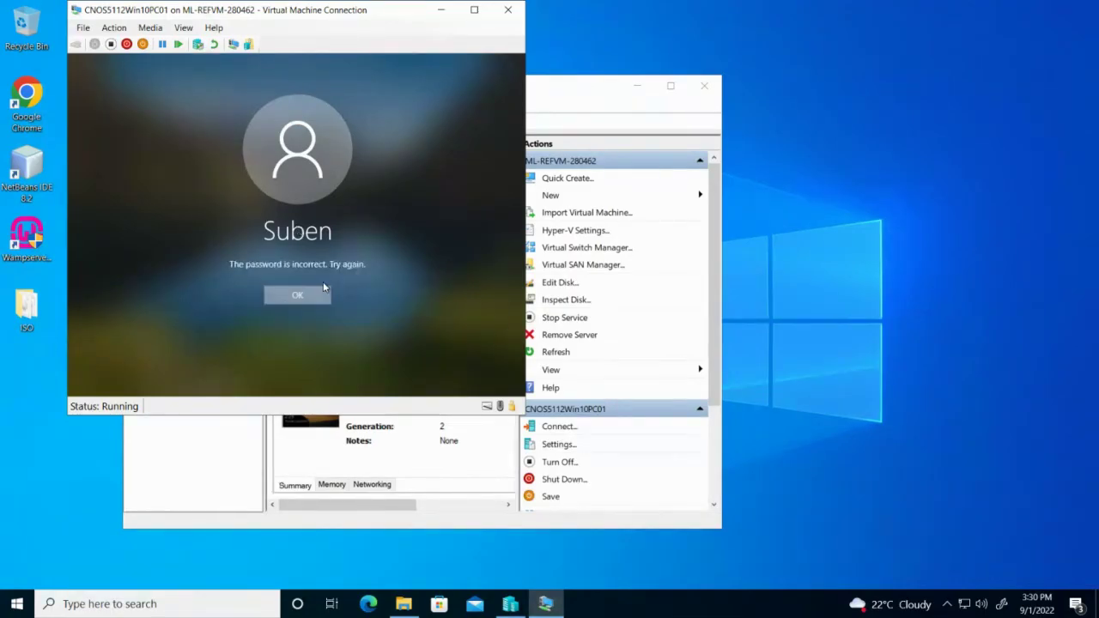
type("*")
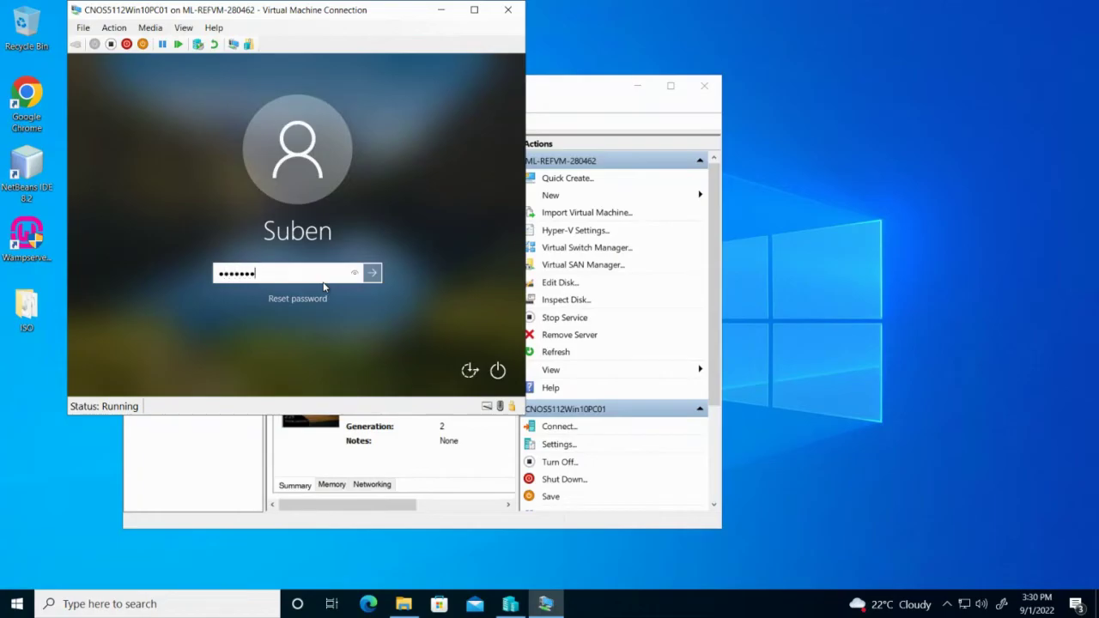
key("Return")
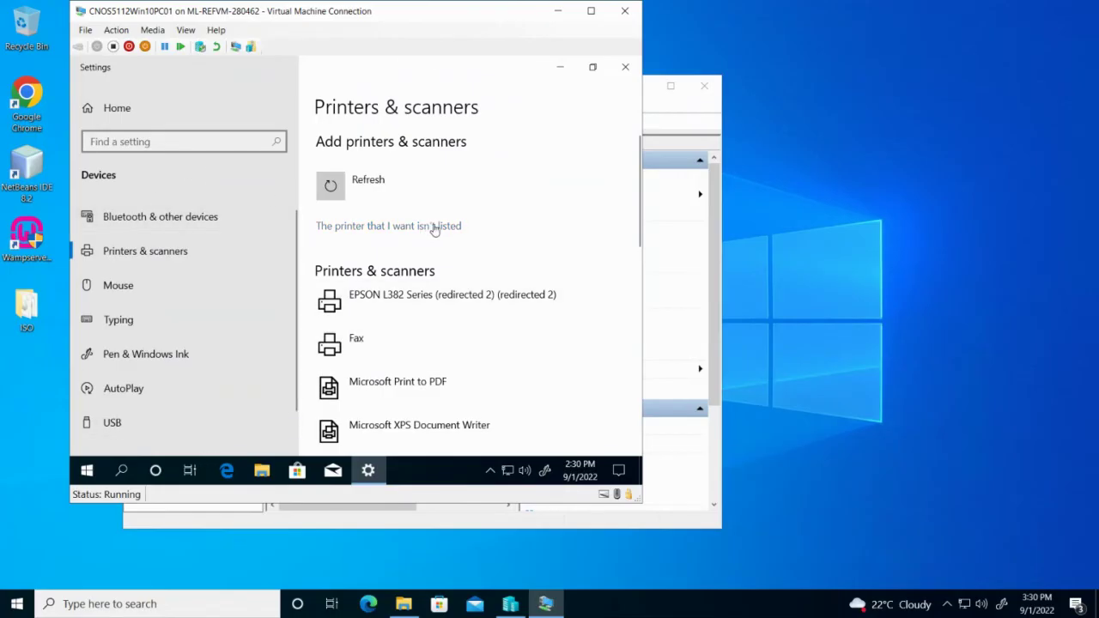
left_click(435, 226)
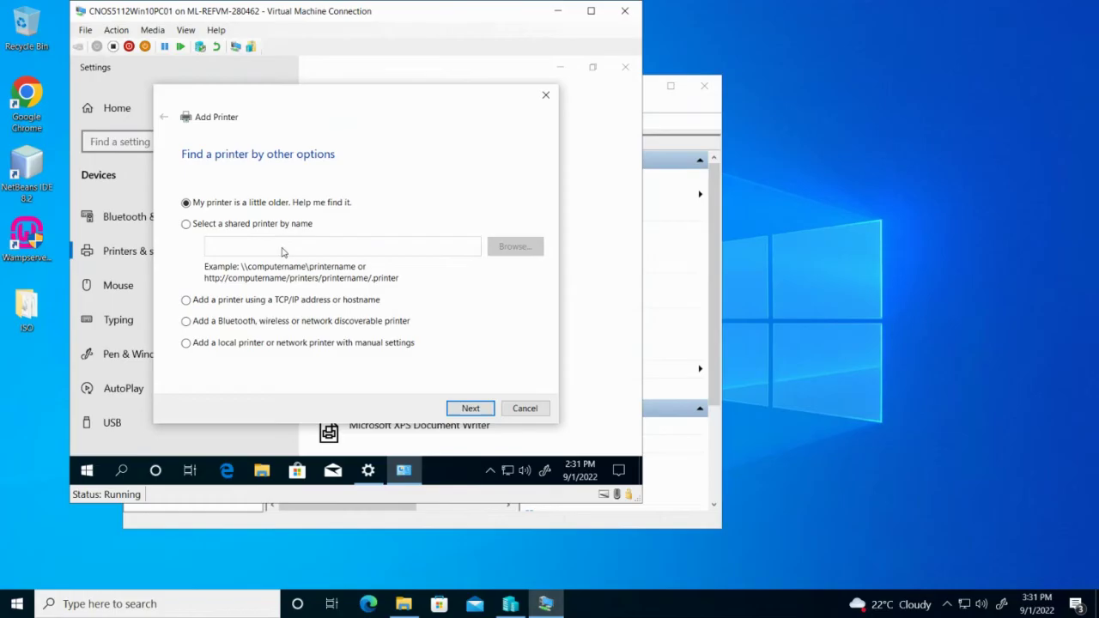
left_click(242, 224)
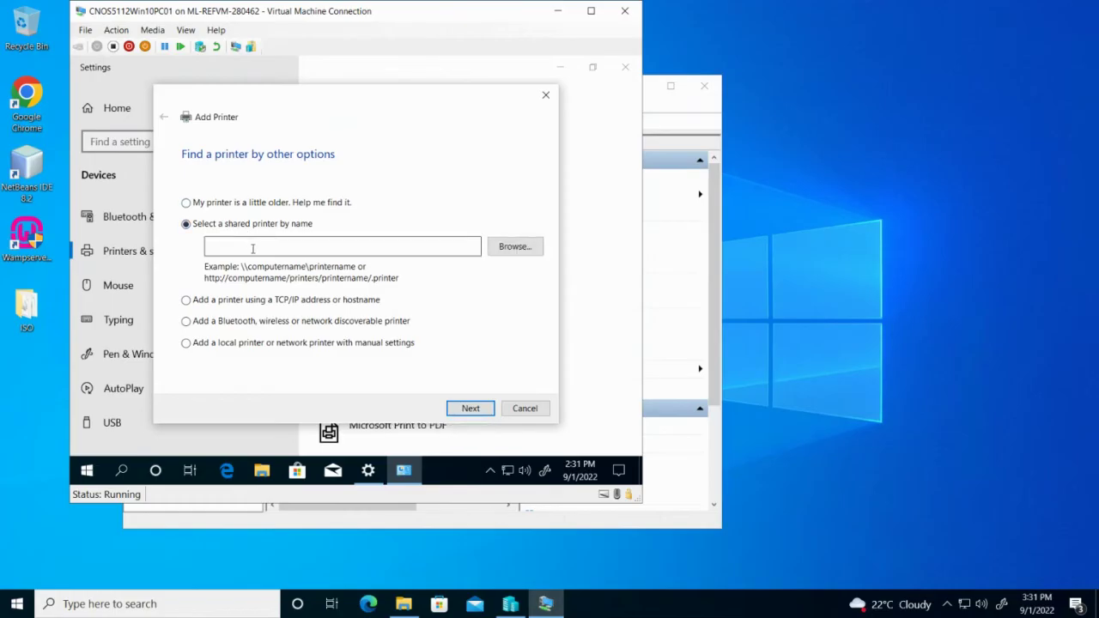
left_click(252, 248)
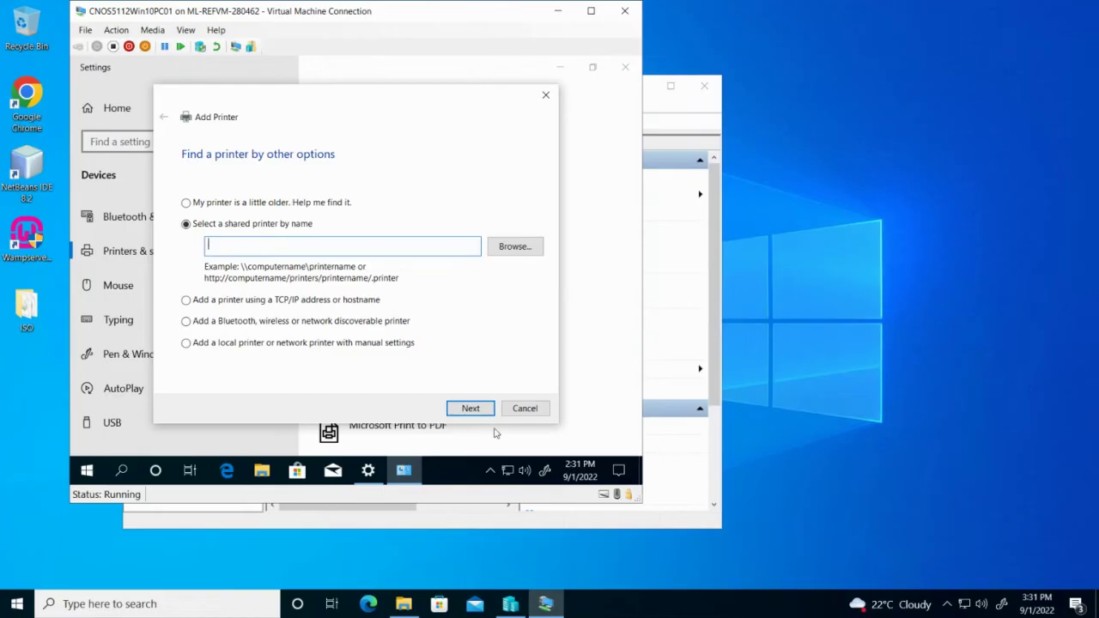
left_click(521, 409)
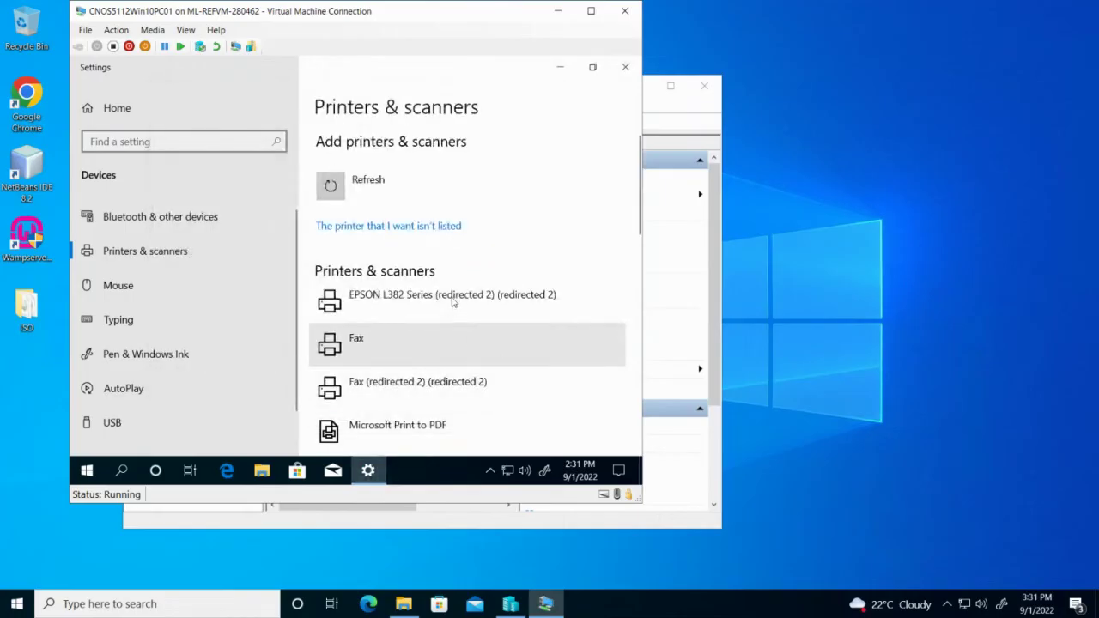
Step: Find the MS Publisher Color Printer in the printer list, view its print queue, and close the queue
scroll(455, 335, "down", 3)
left_click(452, 338)
scroll(454, 336, "down", 5)
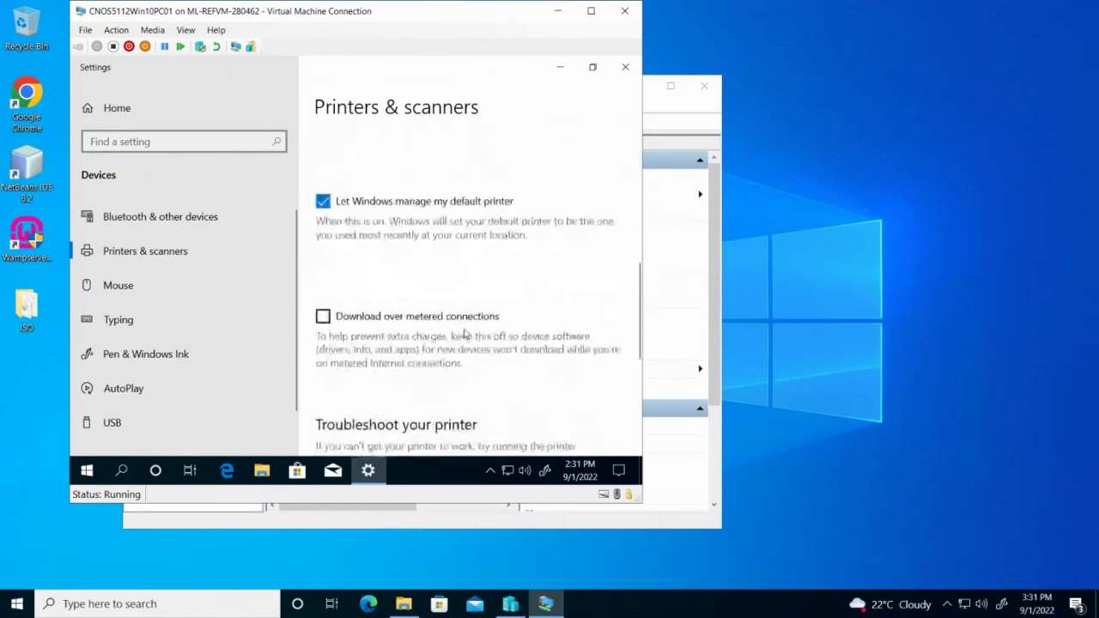
scroll(463, 336, "up", 3)
scroll(468, 333, "down", 1)
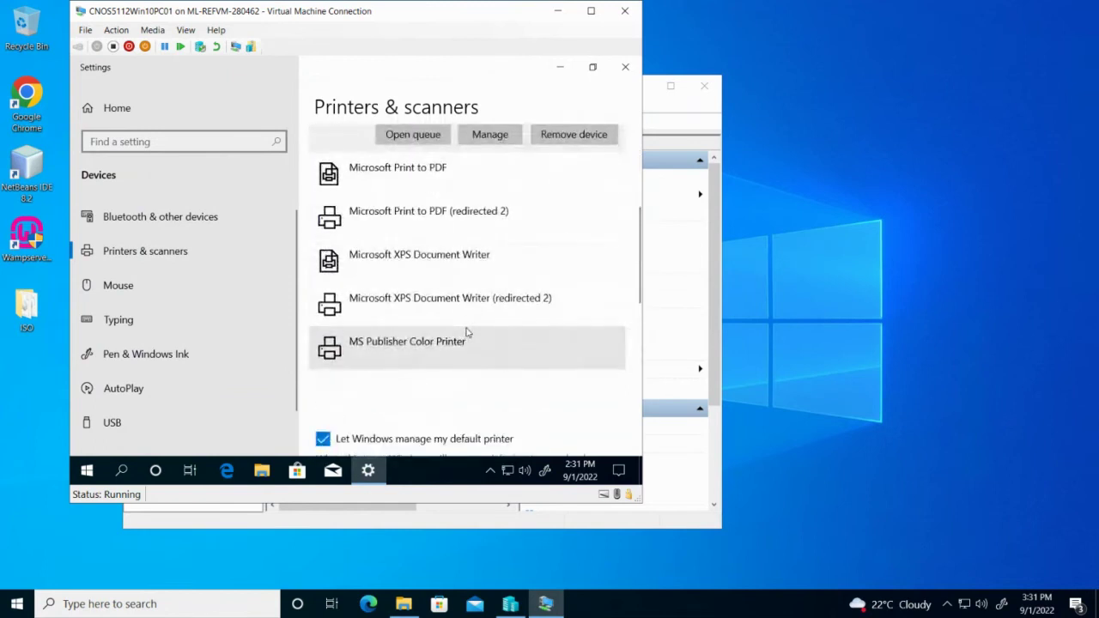
left_click(442, 388)
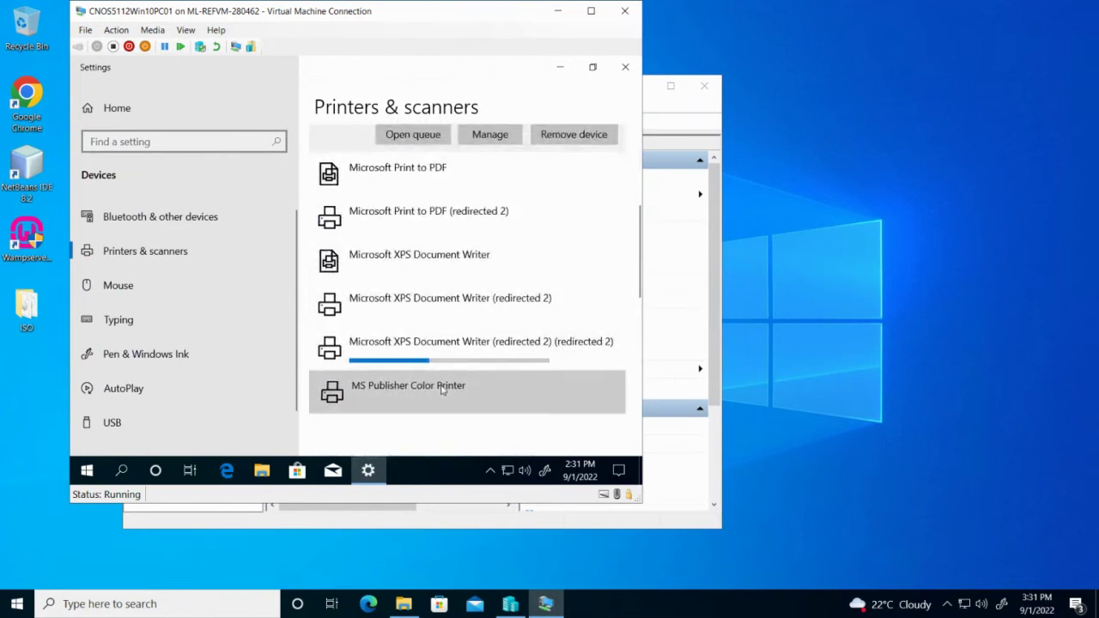
left_click(443, 392)
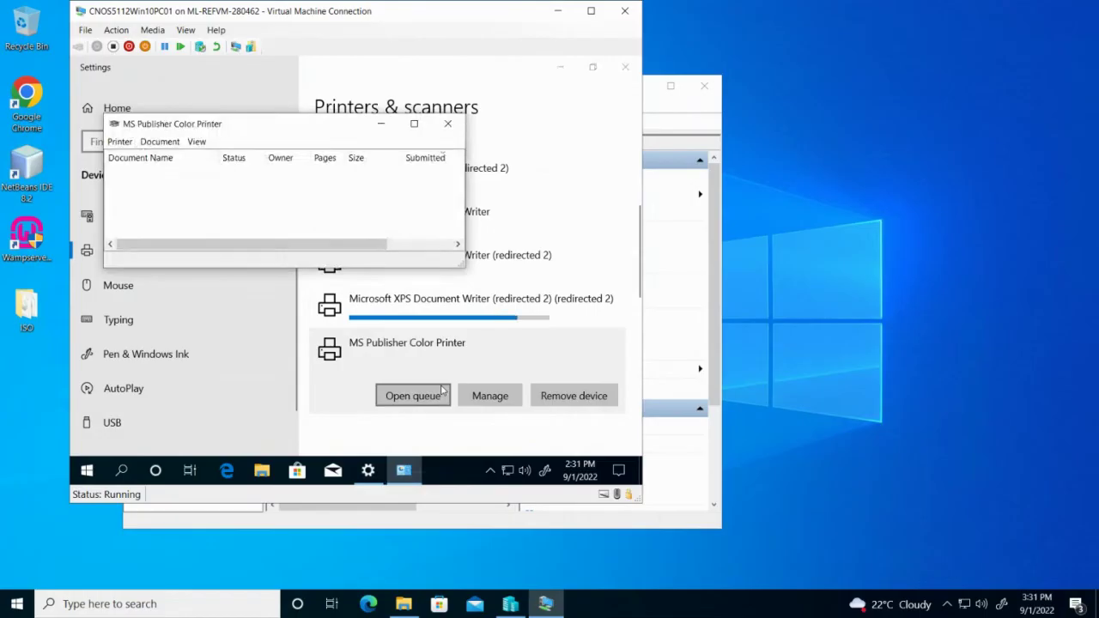
left_click(448, 123)
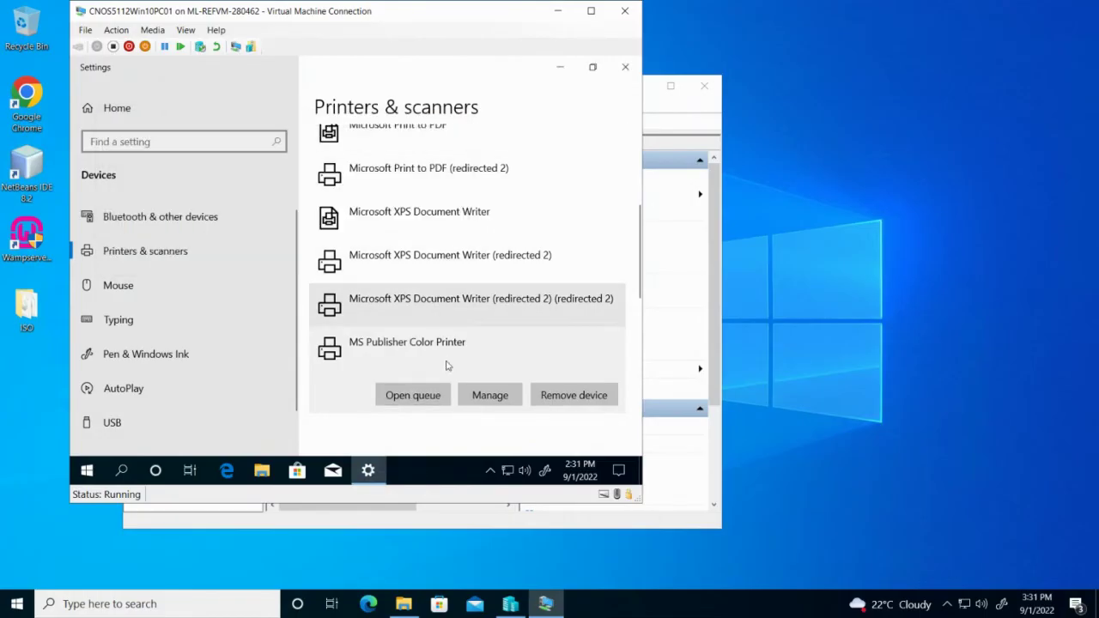
Step: Examine the sharing options and share name in the MS Publisher Color Printer's properties, and return to the printer list without changes
left_click(505, 402)
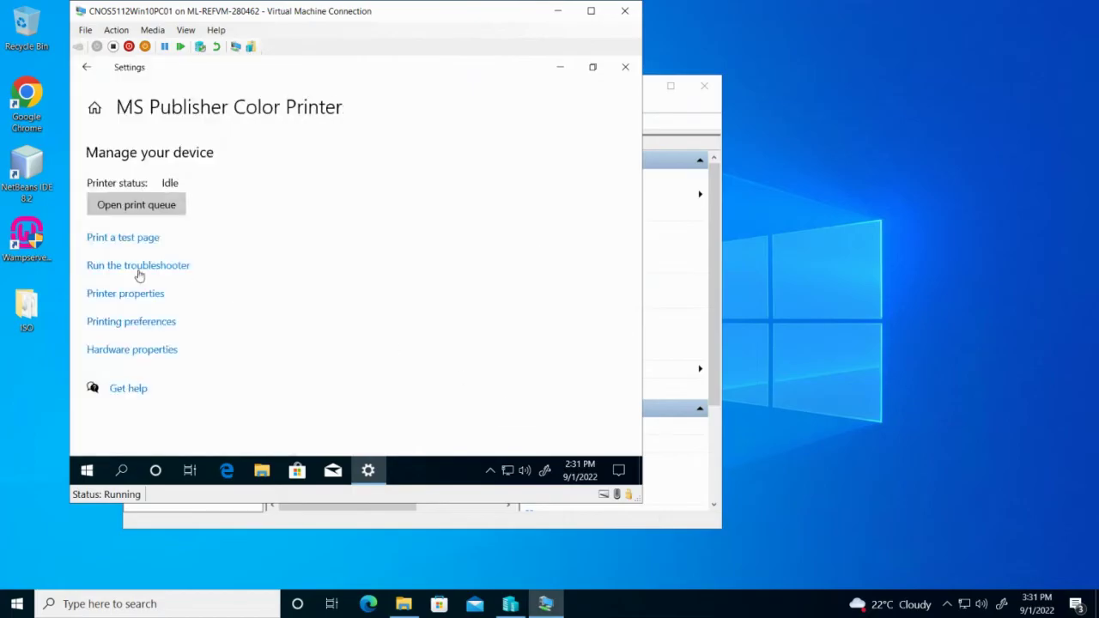
left_click(144, 294)
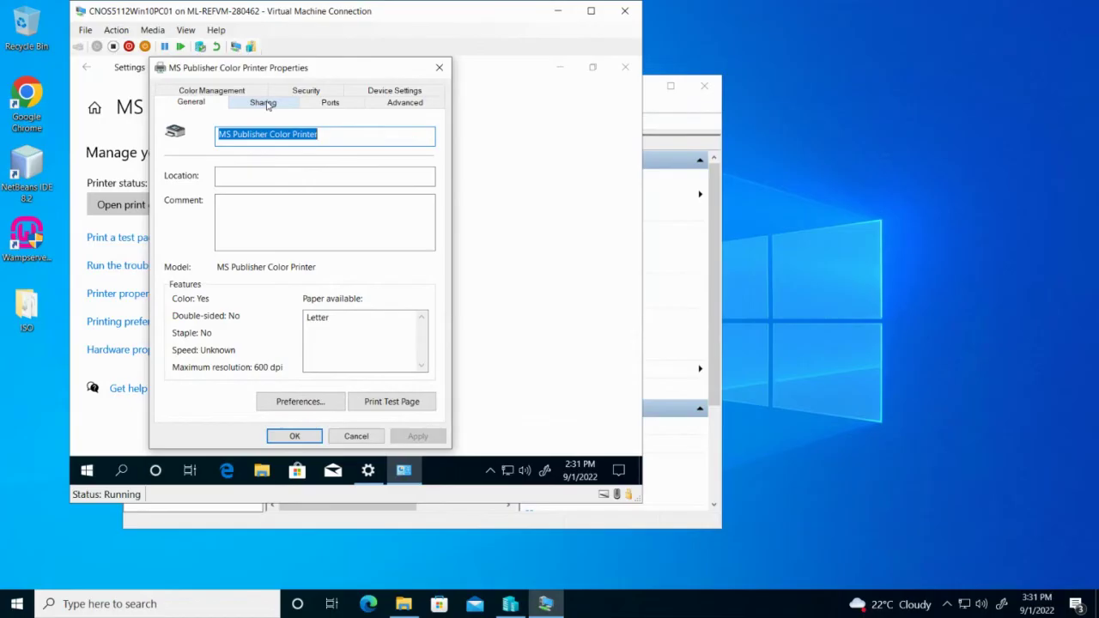
left_click(263, 102)
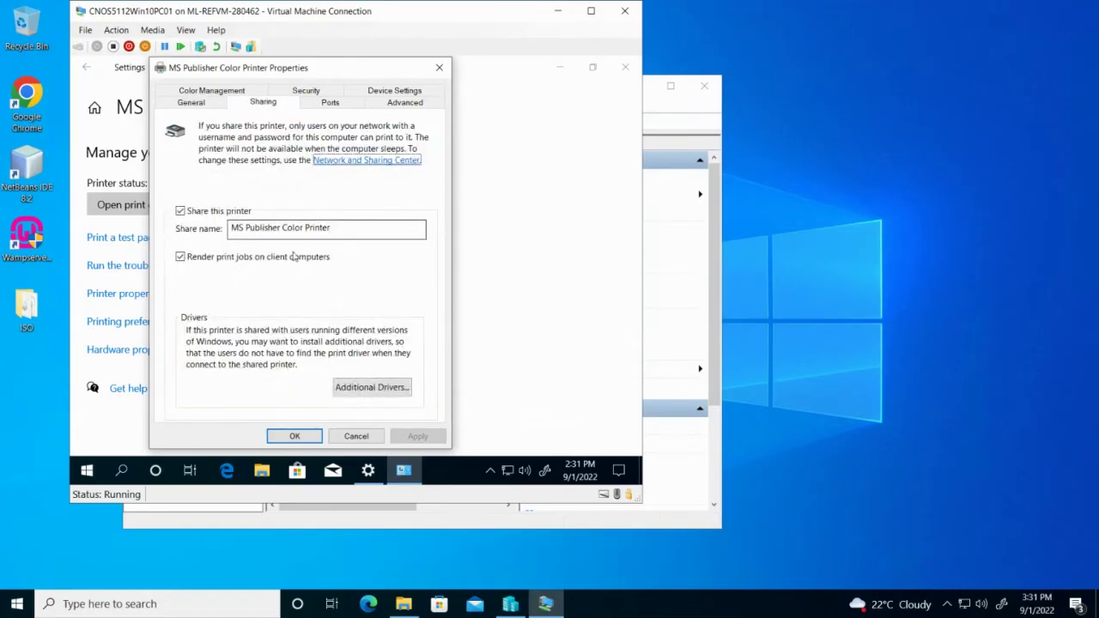
left_click(313, 229)
left_click_drag(342, 226, 197, 229)
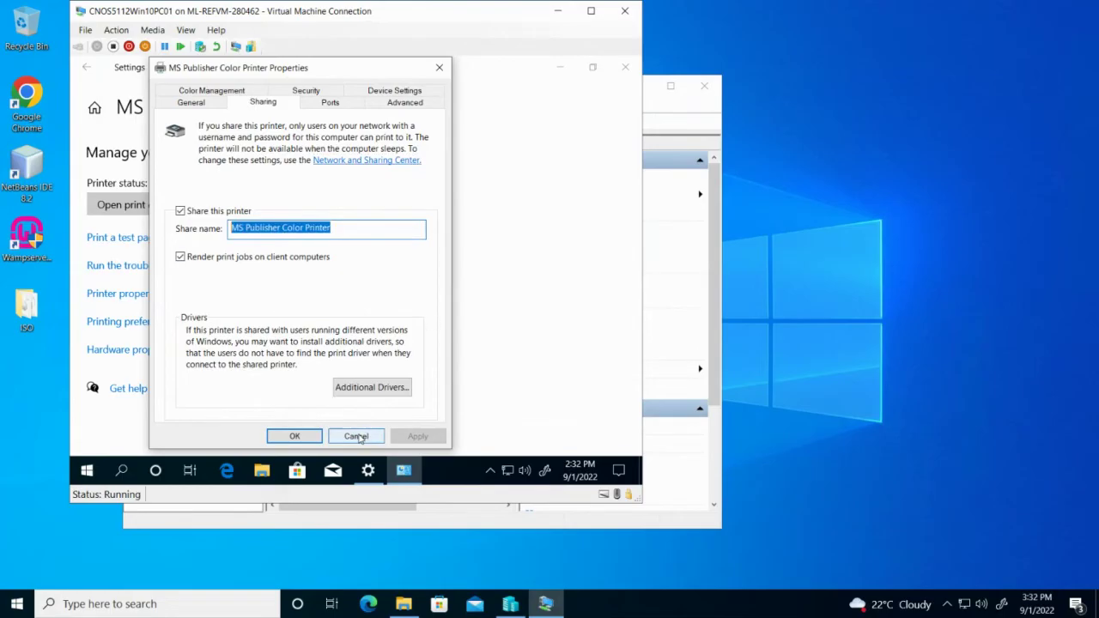
left_click(355, 436)
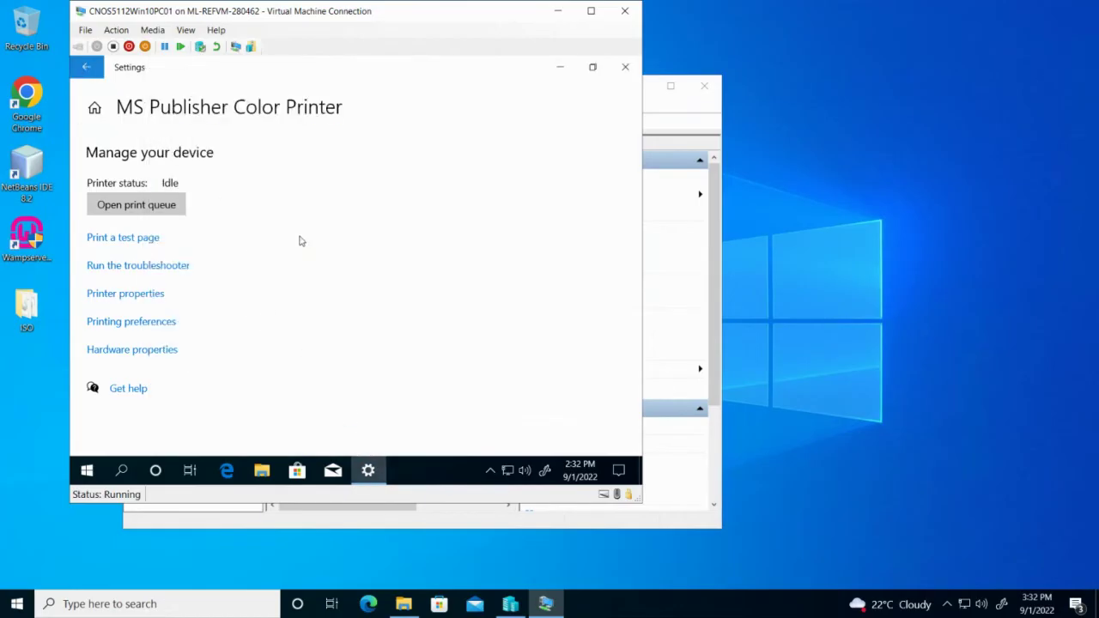
key("alt+Left")
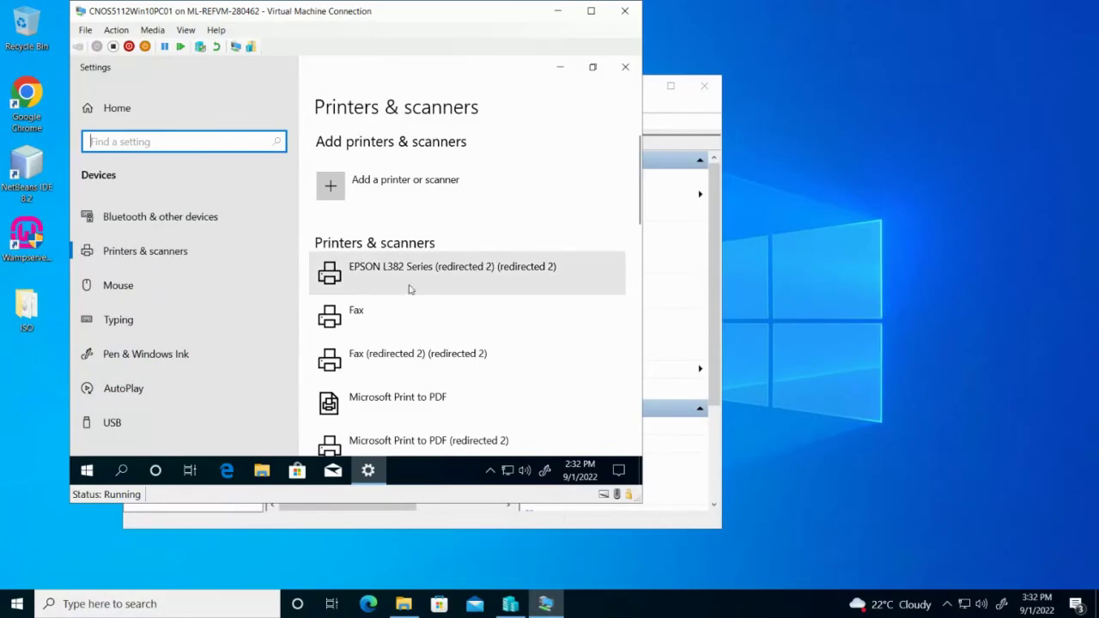
Step: Add the shared printer \\subenmlapc01\MS Publisher Color Printer by name, keeping the suggested printer name and skipping the test page
left_click(436, 185)
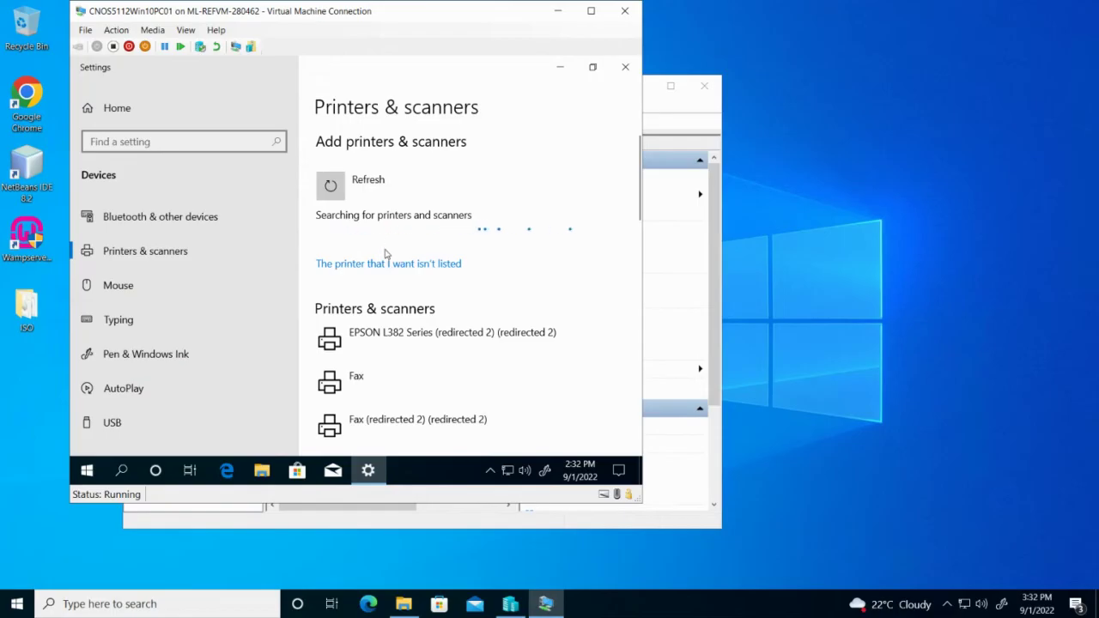
left_click(400, 264)
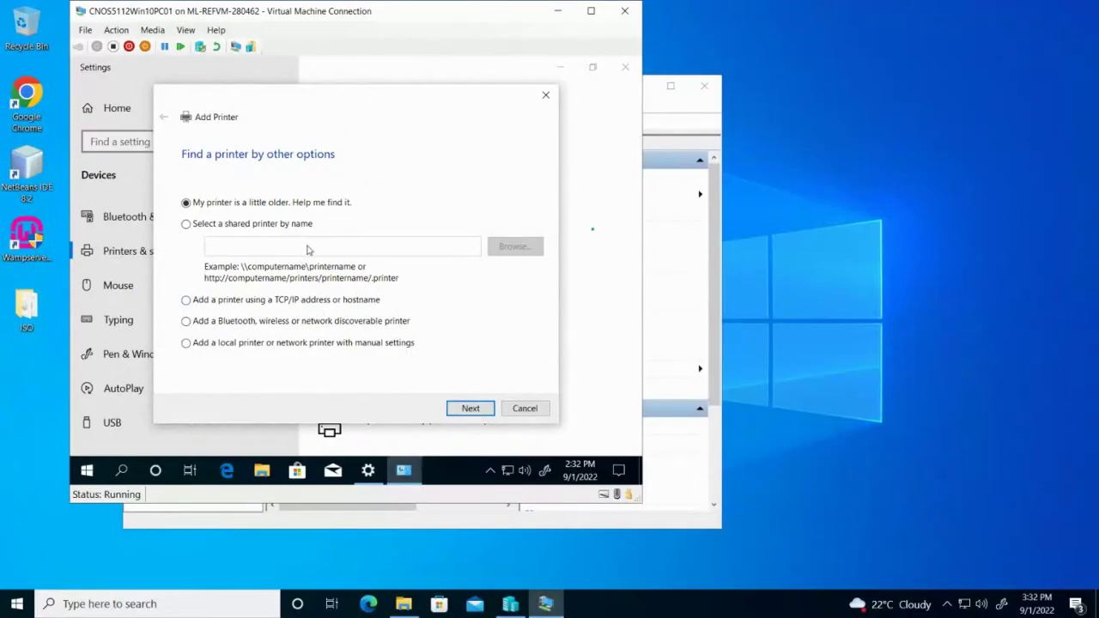
left_click(261, 246)
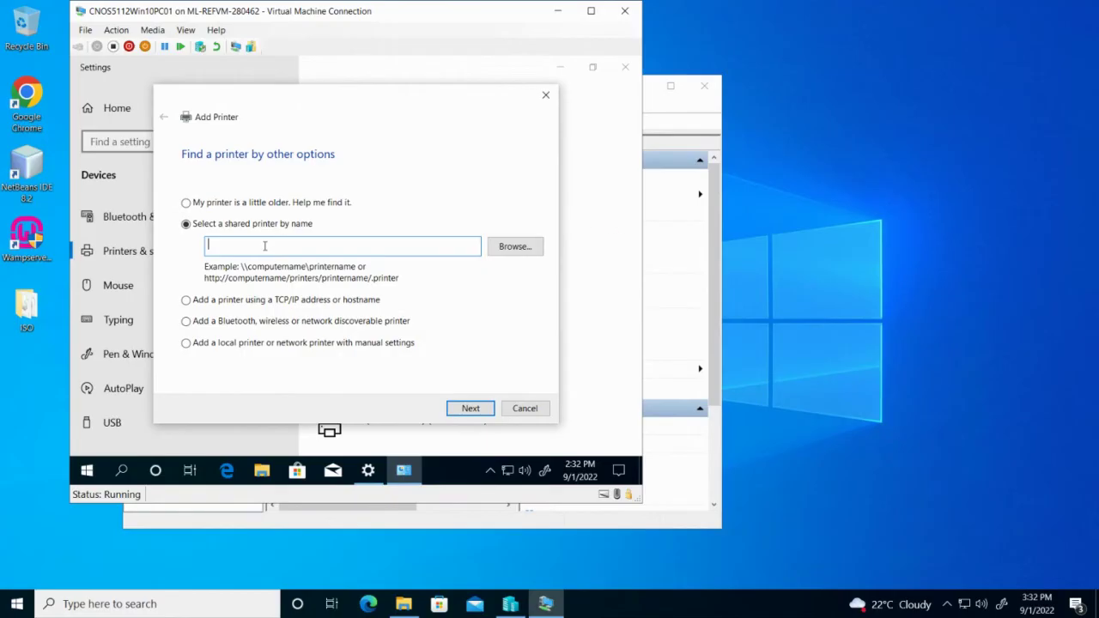
type("\\\\subenmlap")
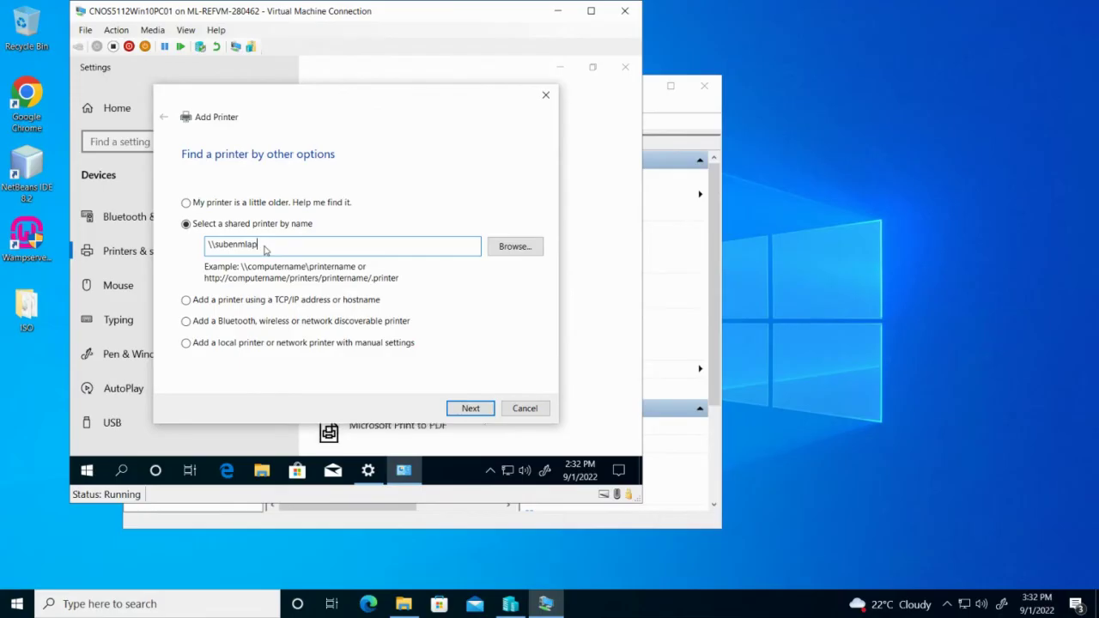
type("c01\\")
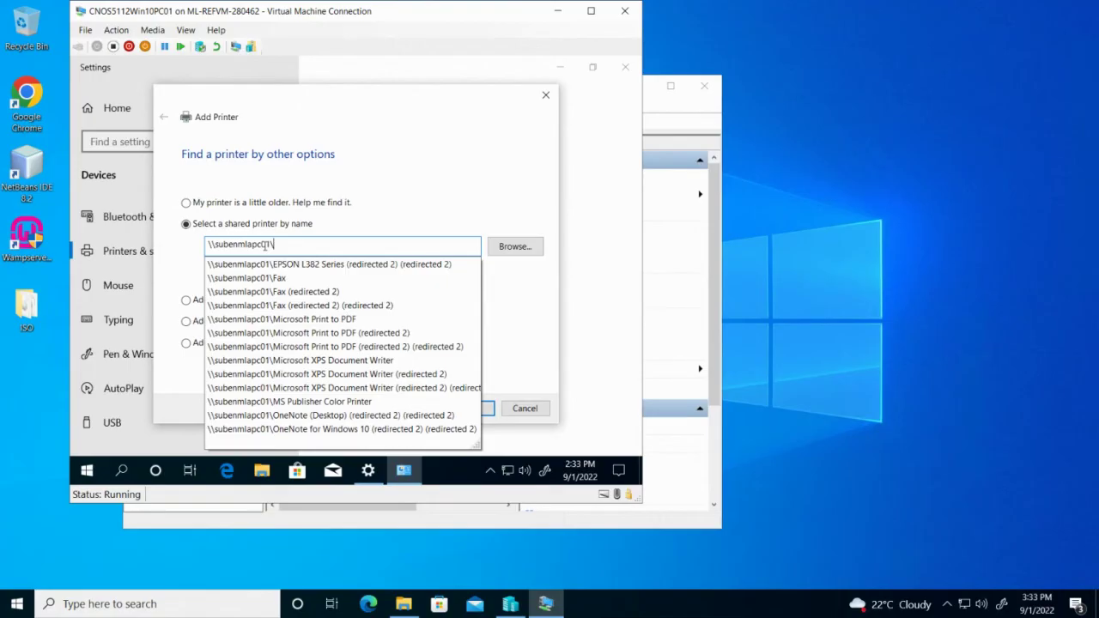
left_click(277, 402)
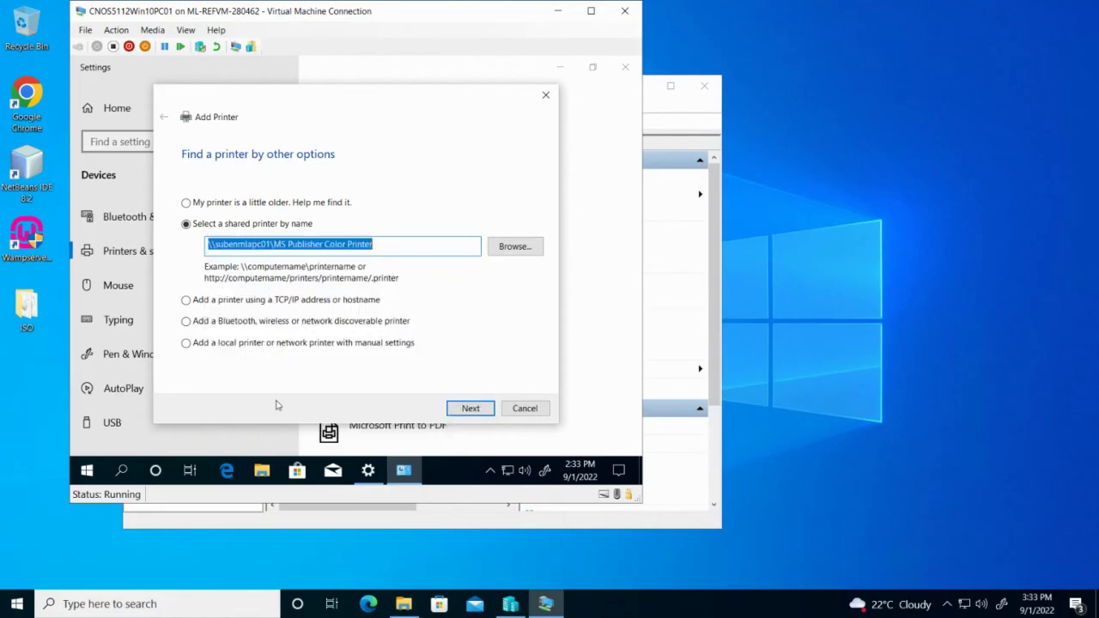
left_click(471, 409)
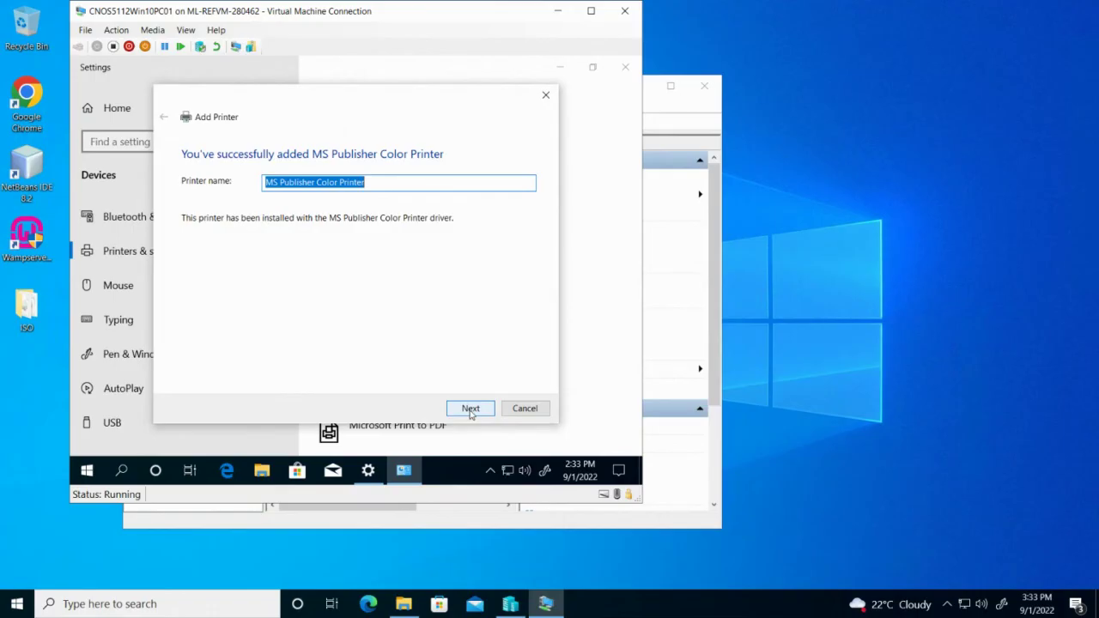
left_click(471, 408)
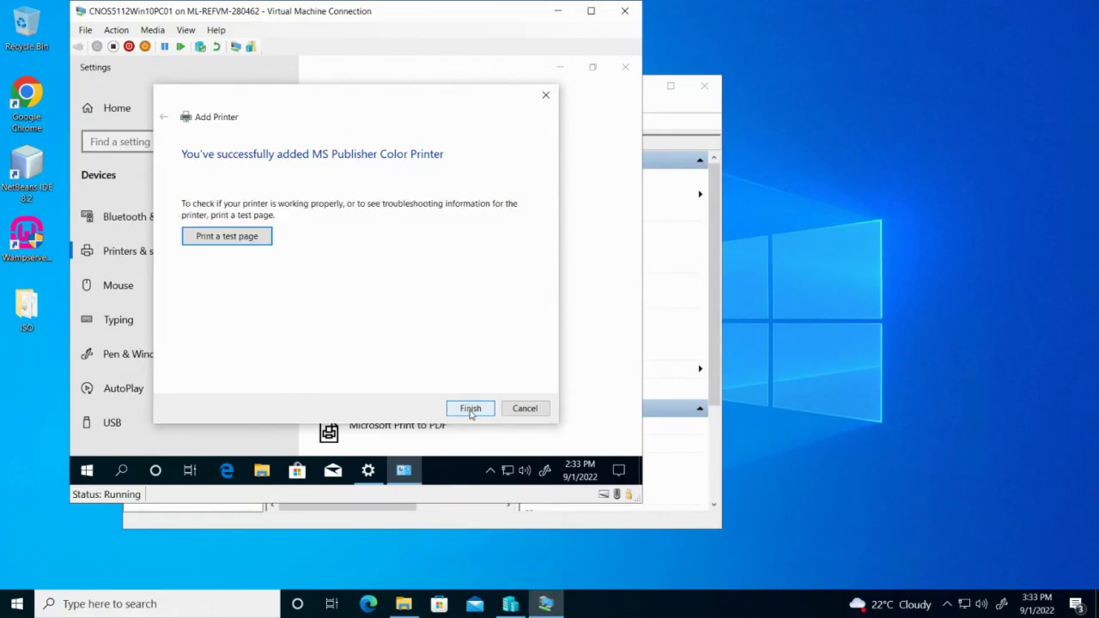
left_click(471, 409)
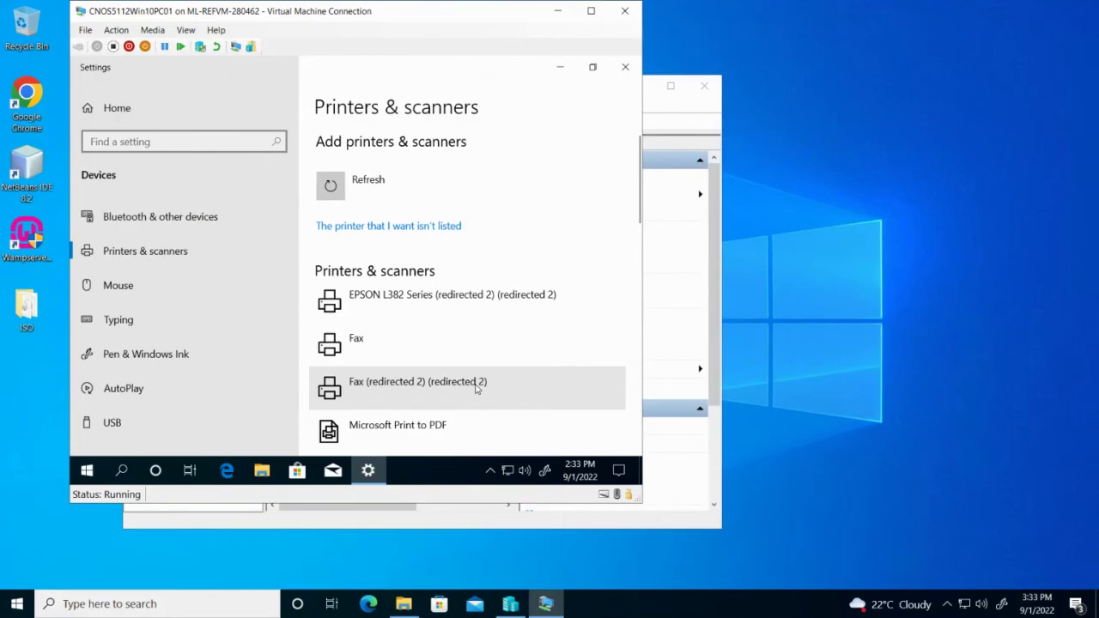
Step: Look through the installed printers for the MS Publisher Color Printer and expand its entry to show the available actions
scroll(476, 388, "down", 10)
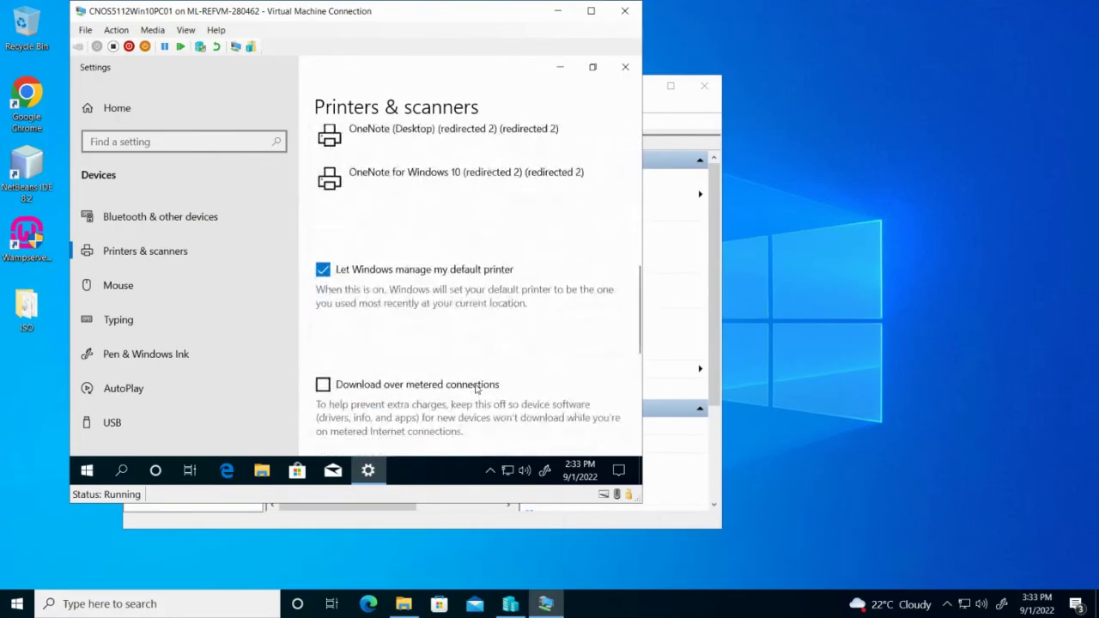
scroll(476, 388, "up", 3)
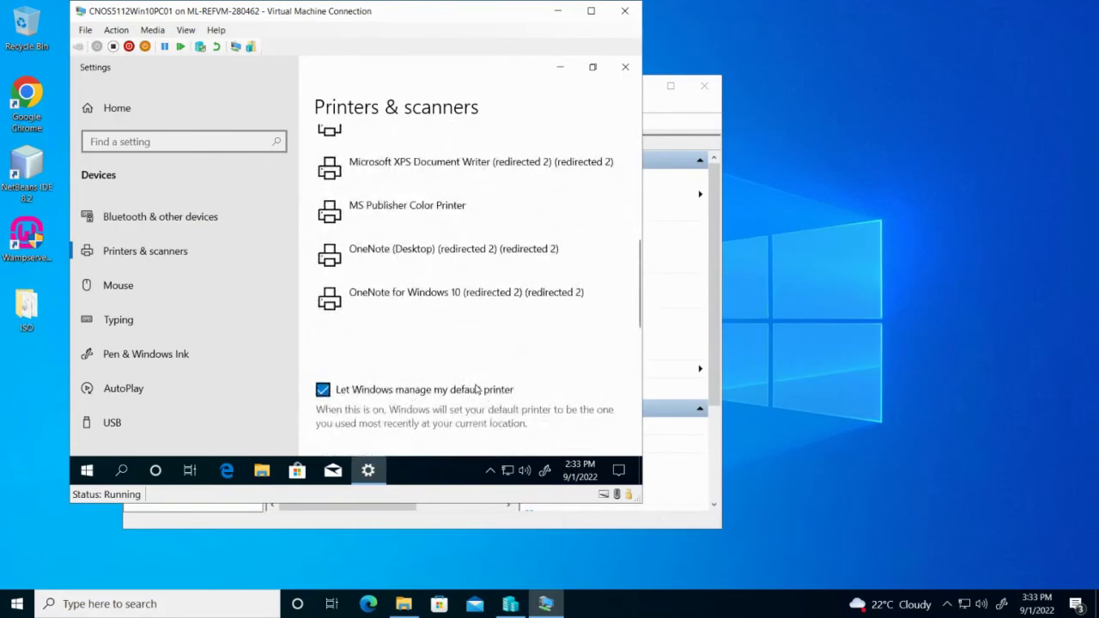
scroll(477, 389, "up", 2)
scroll(476, 389, "up", 3)
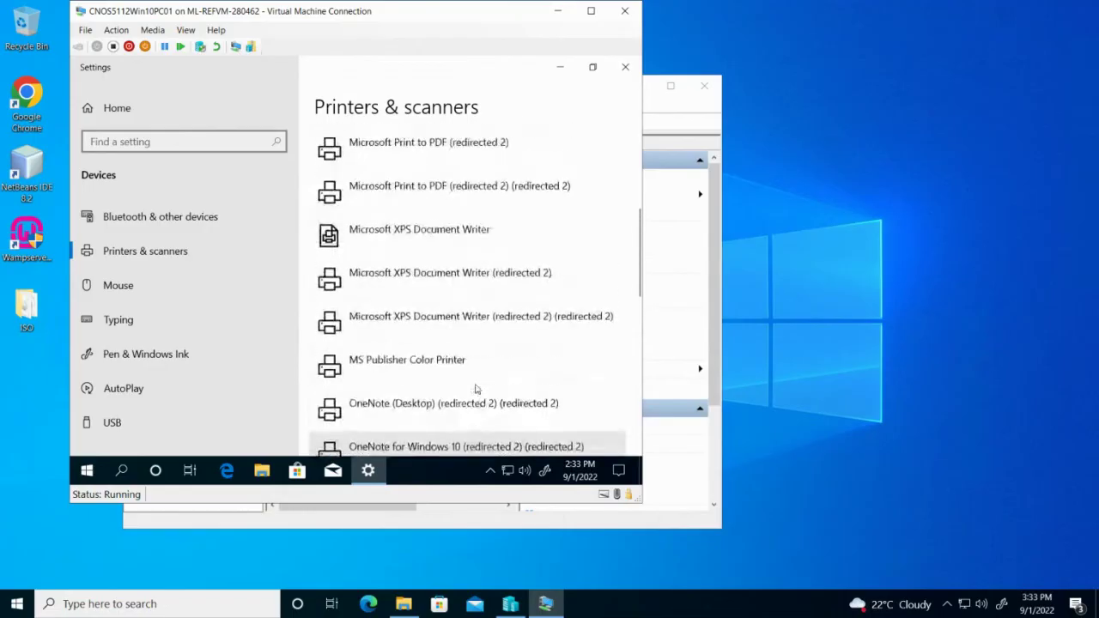
scroll(477, 389, "up", 6)
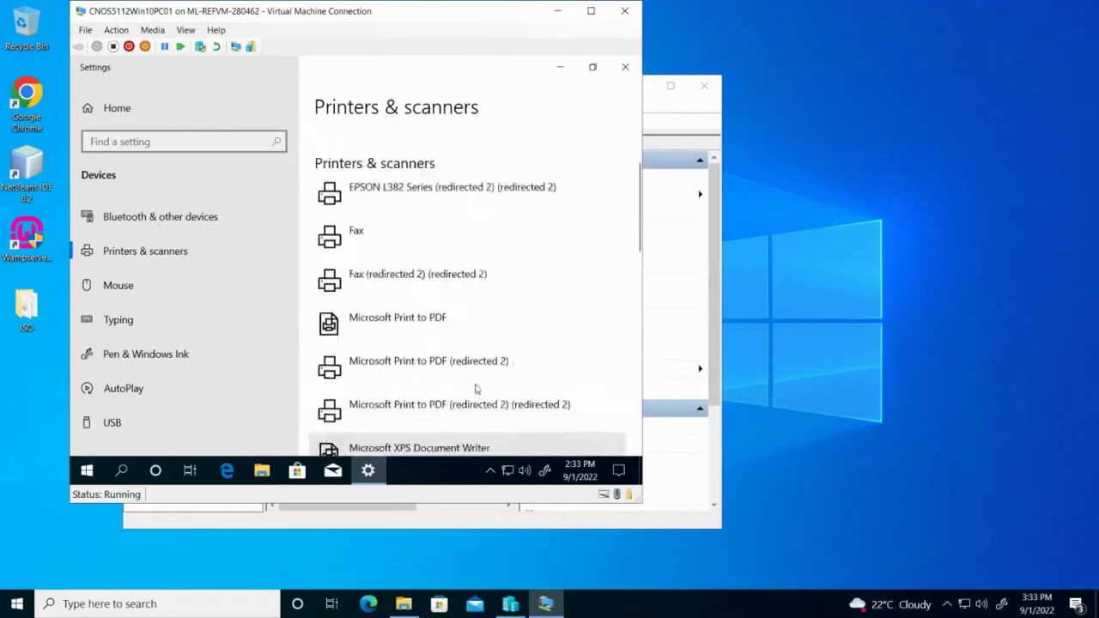
scroll(476, 389, "up", 1)
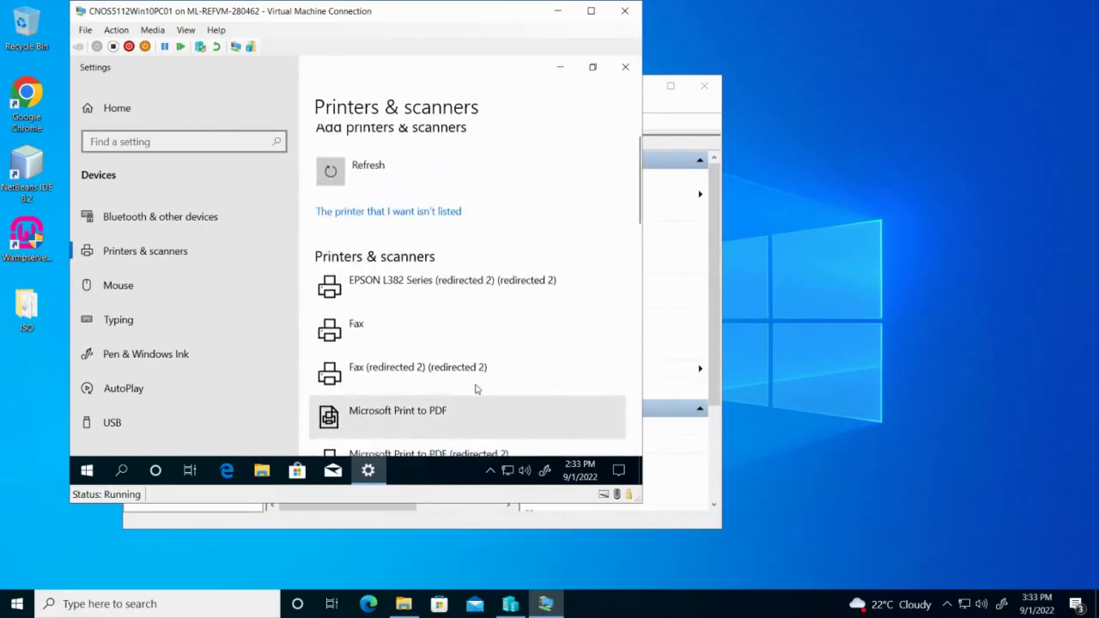
scroll(477, 389, "down", 4)
scroll(477, 389, "down", 3)
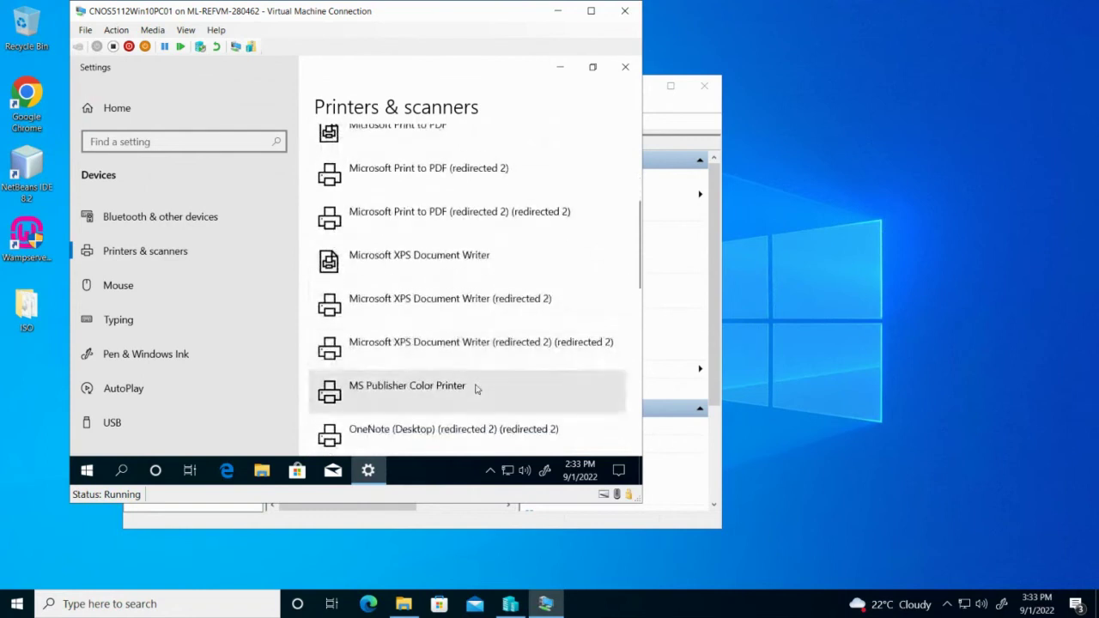
scroll(477, 389, "down", 2)
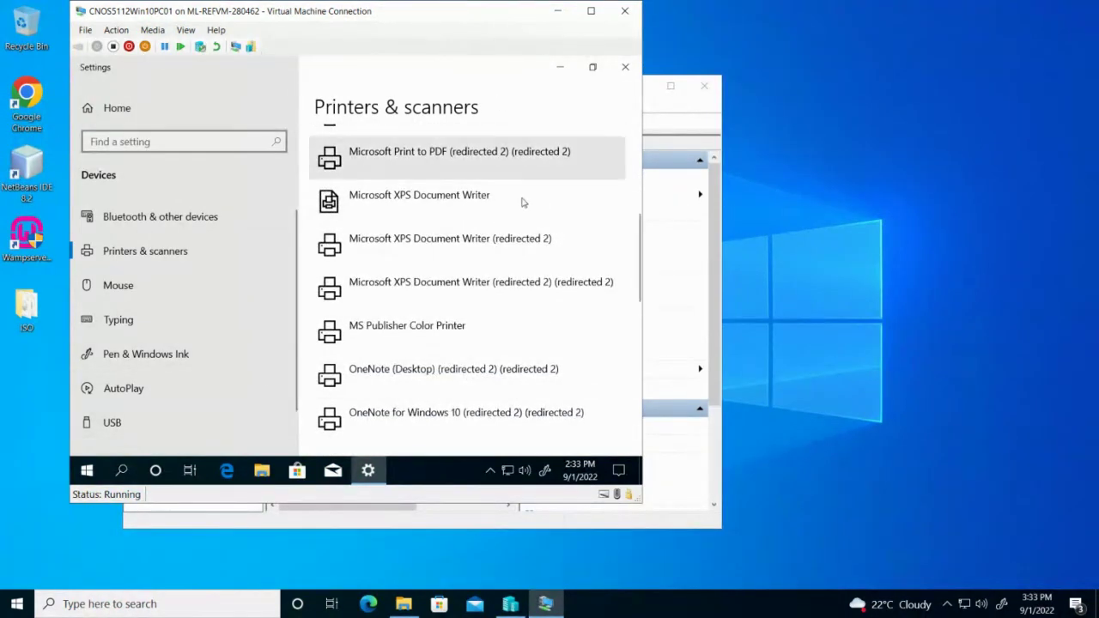
scroll(526, 197, "up", 10)
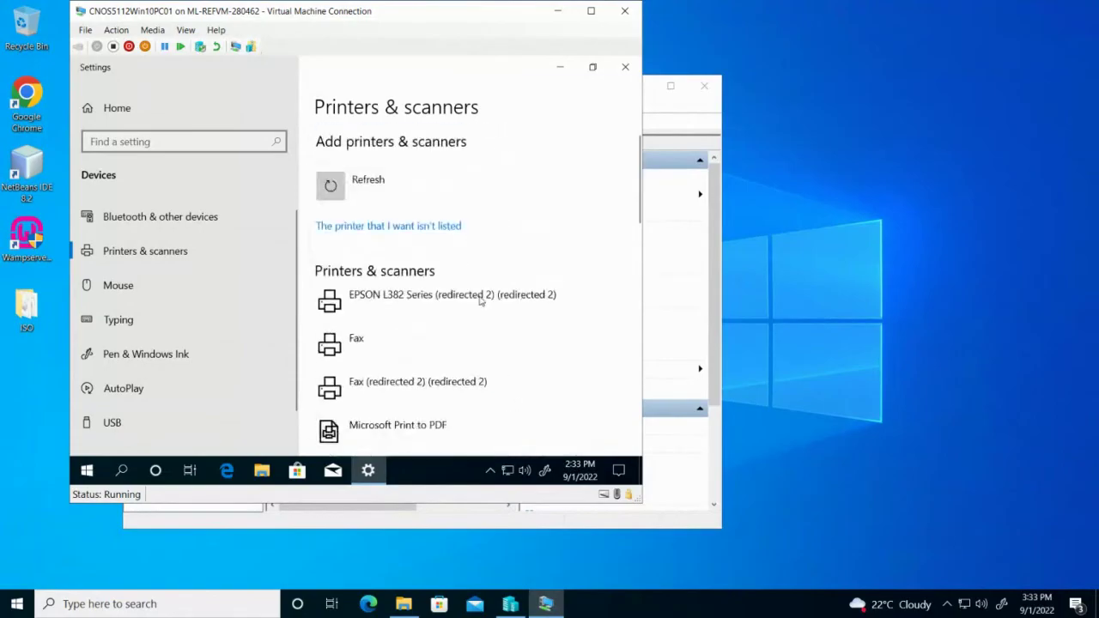
scroll(483, 299, "down", 3)
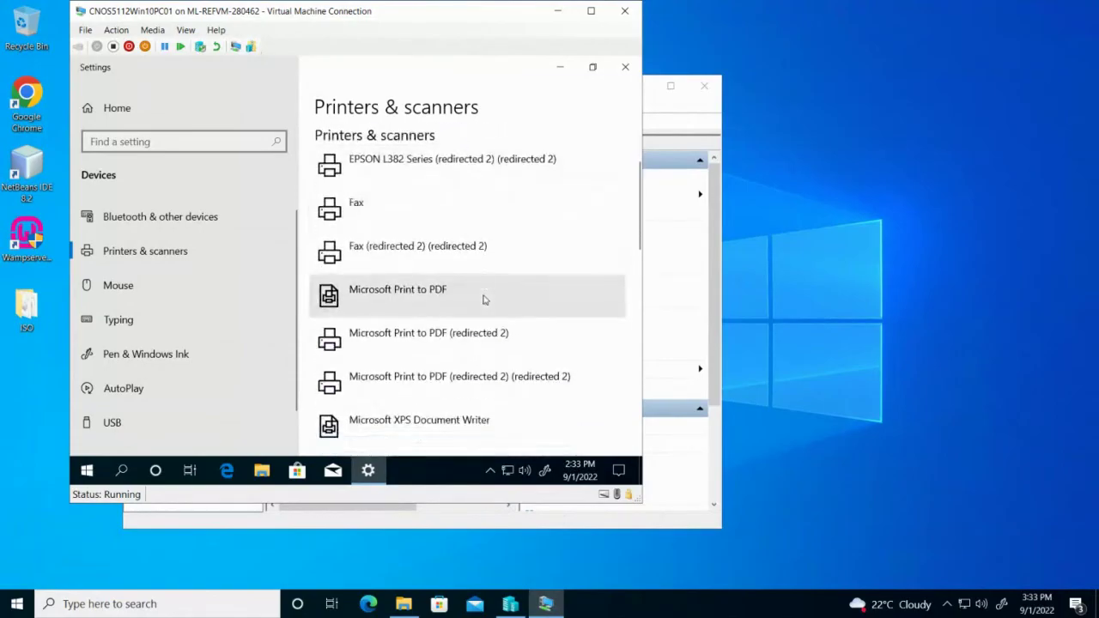
scroll(484, 299, "down", 7)
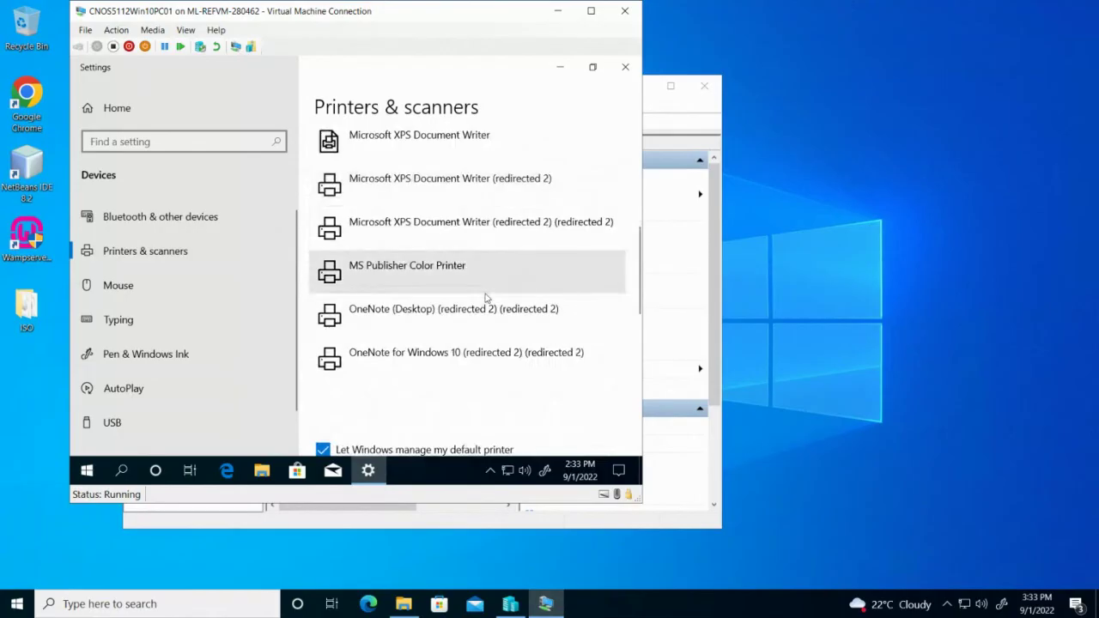
left_click(494, 276)
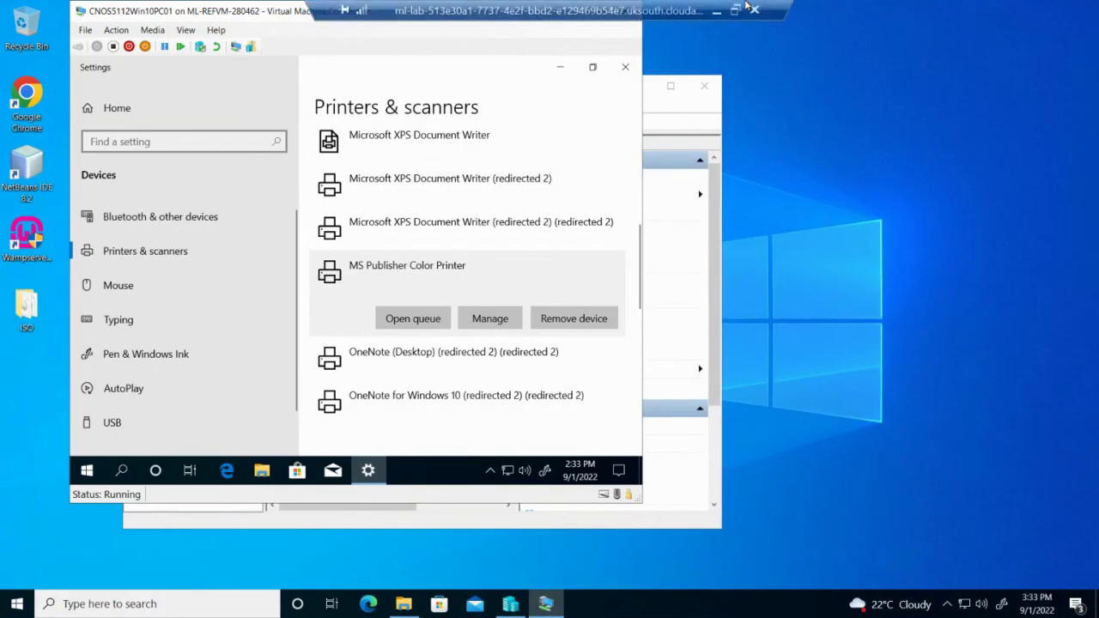
Step: Switch to Snipping Tool on the host computer and capture the PC01 virtual machine window showing the MS Publisher Color Printer in the printer list
left_click(736, 10)
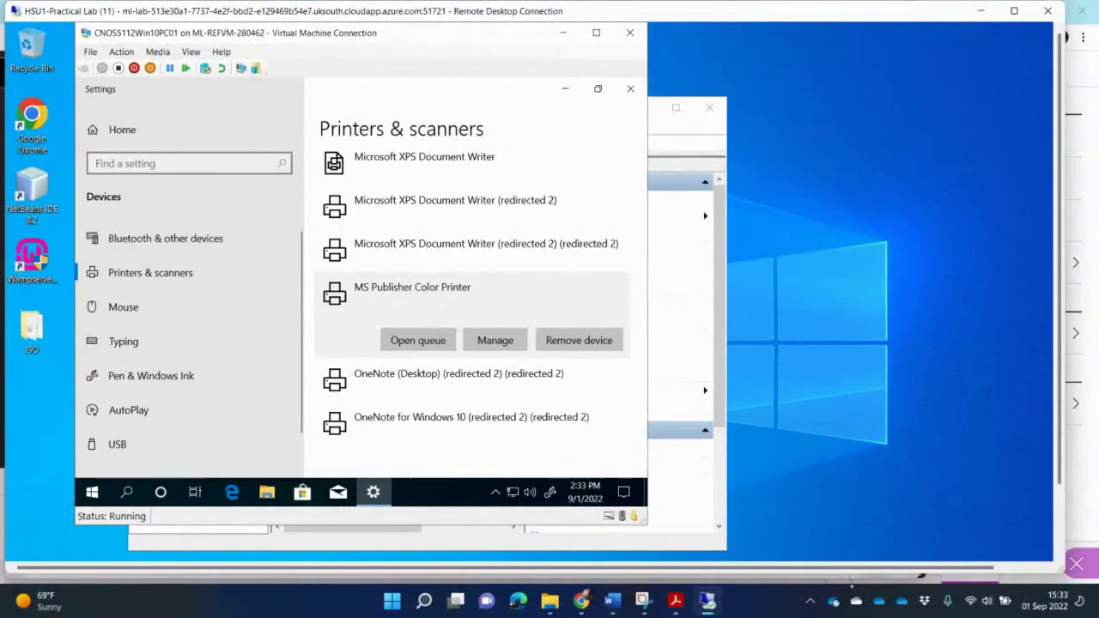
left_click(643, 601)
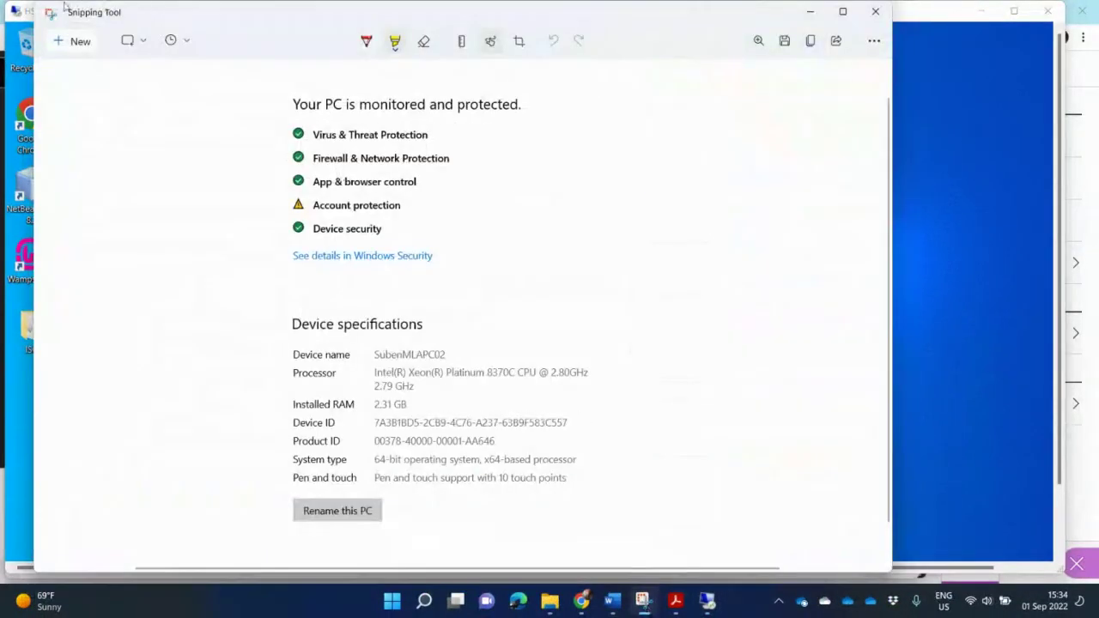
left_click(81, 45)
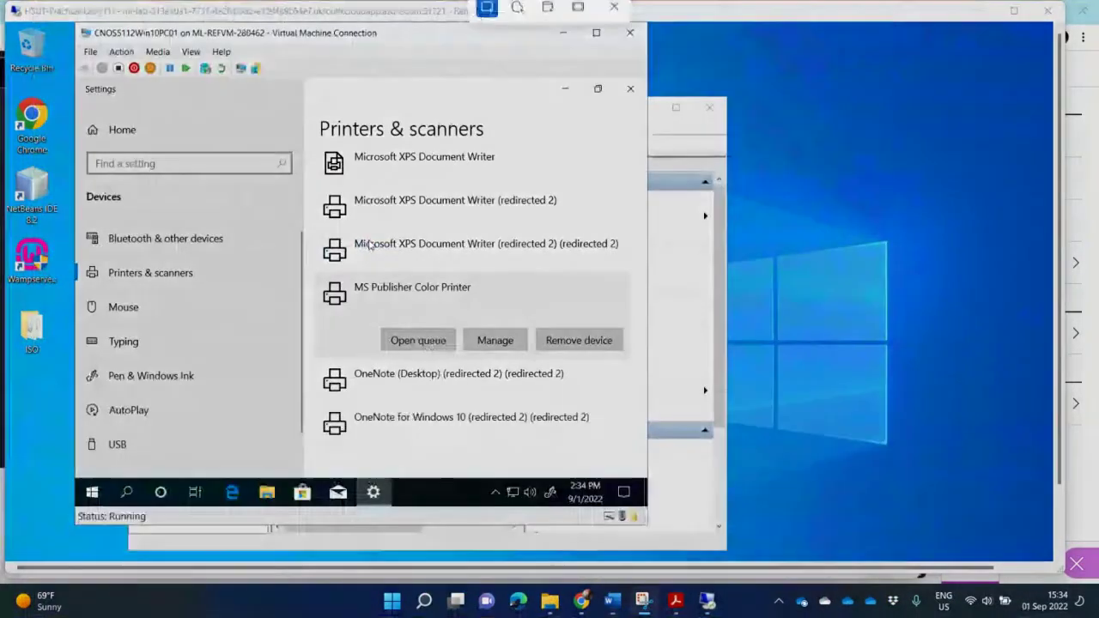
left_click_drag(74, 22, 643, 443)
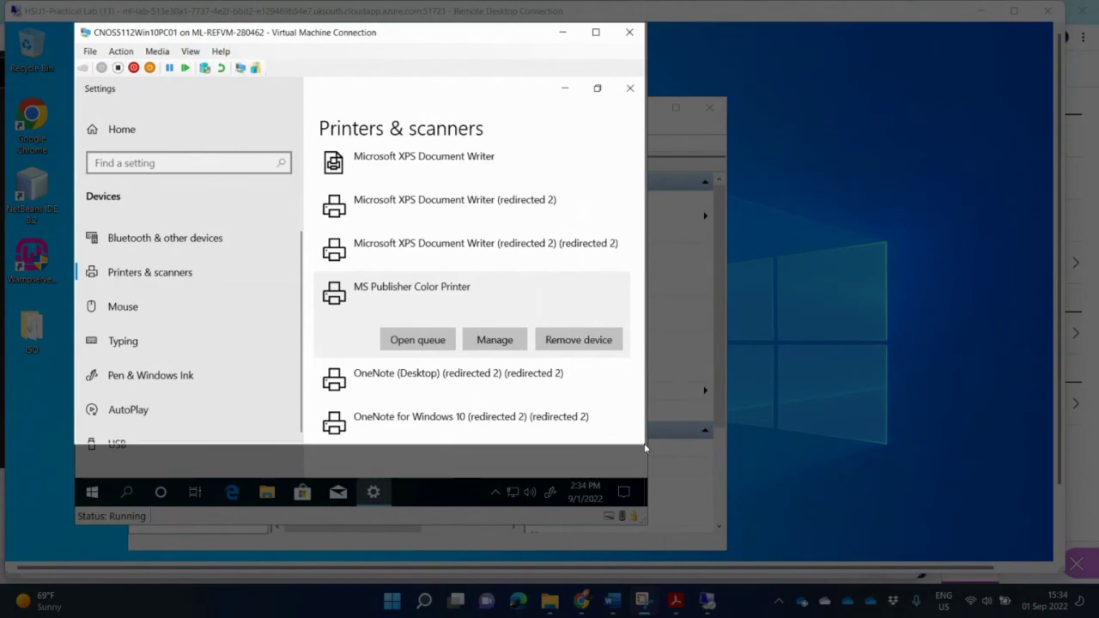
left_click_drag(644, 443, 643, 443)
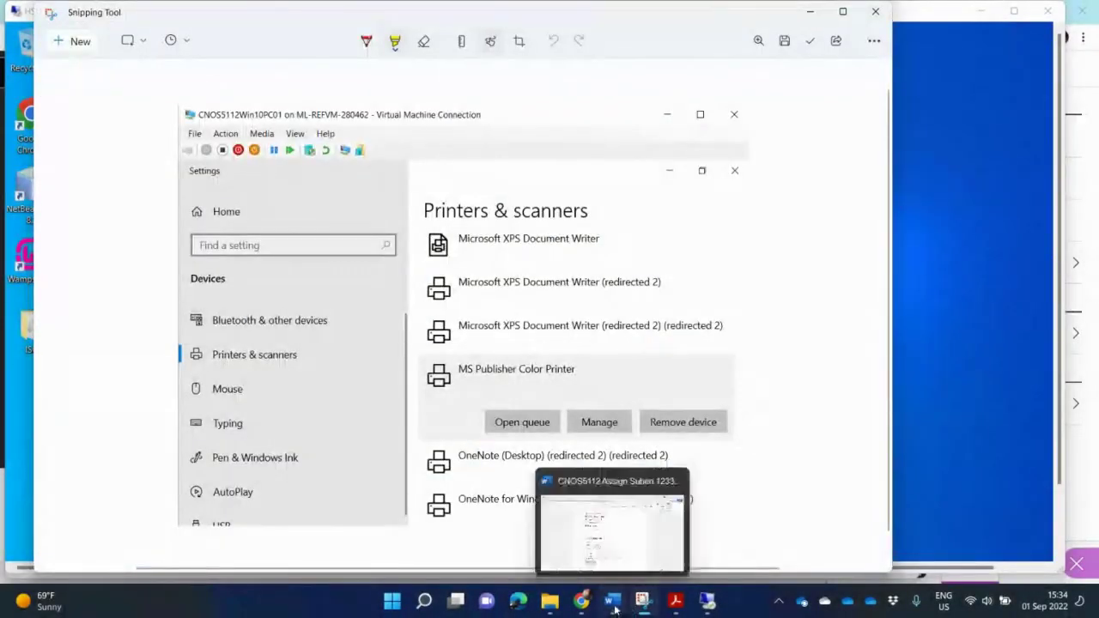
Step: Switch to the Word assignment document and paste the printer list screenshot under the Question 2.7 heading, followed by a new line
left_click(614, 608)
scroll(515, 408, "down", 3)
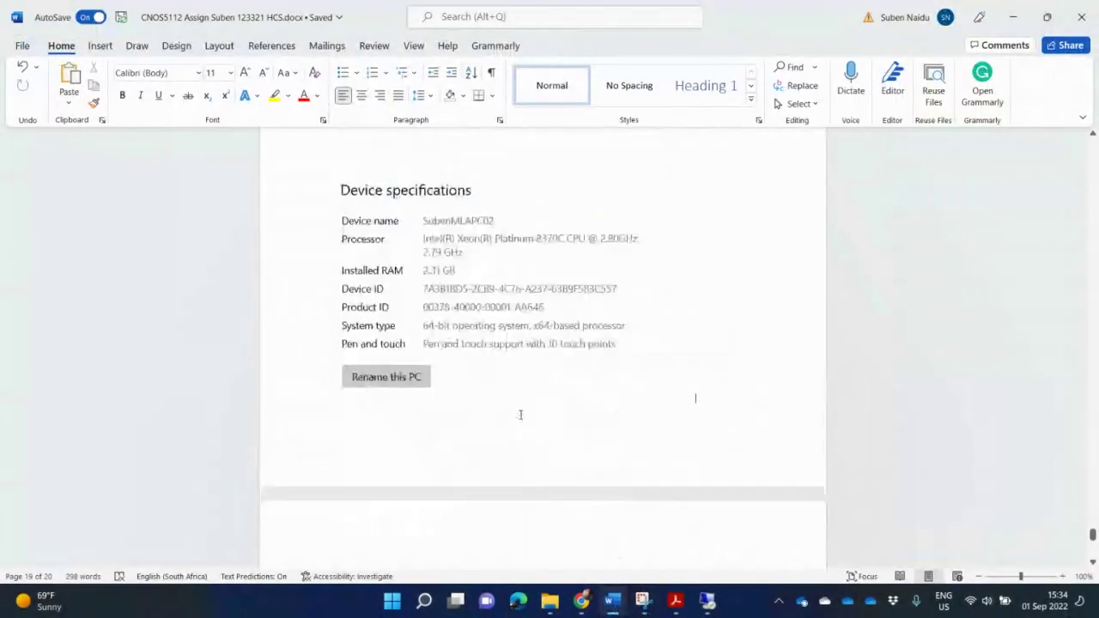
scroll(521, 410, "down", 4)
left_click(411, 258)
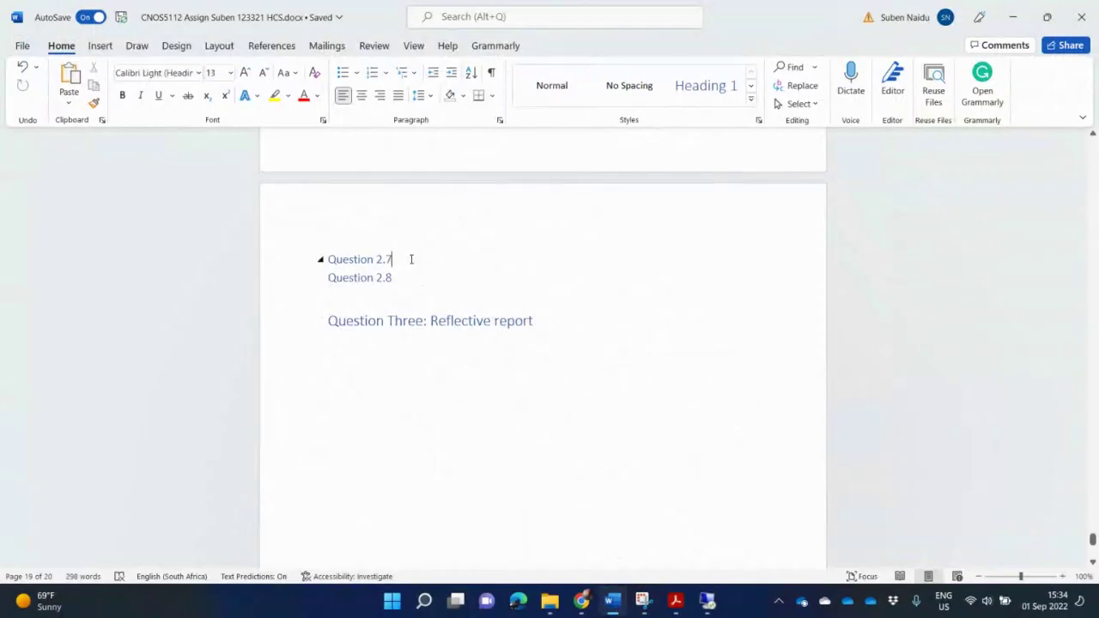
key("Return")
key("ctrl+v")
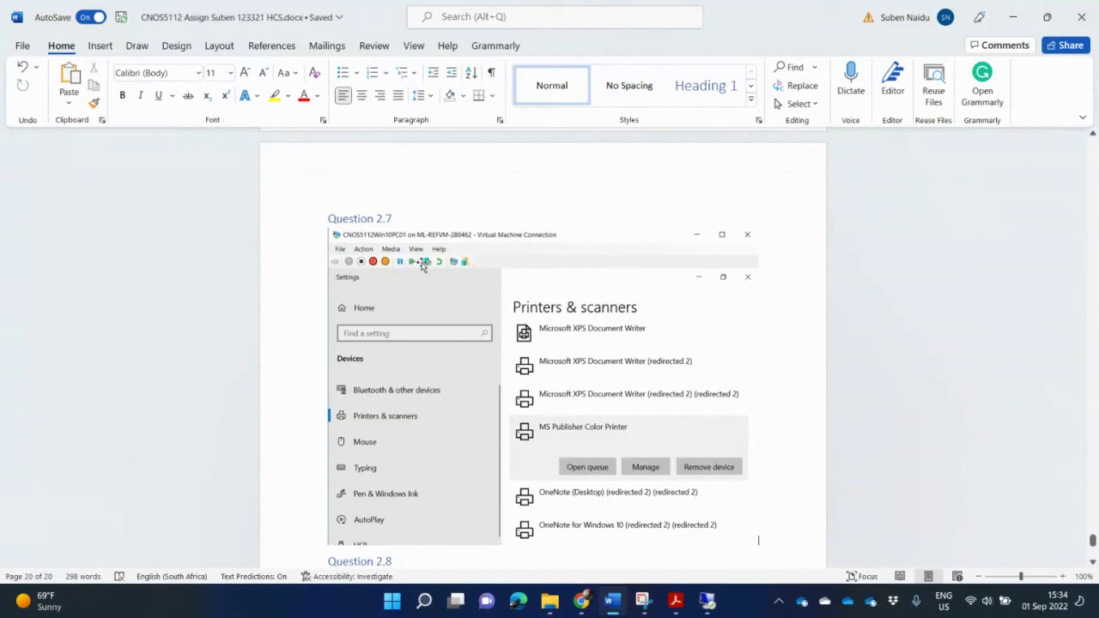
key("Return")
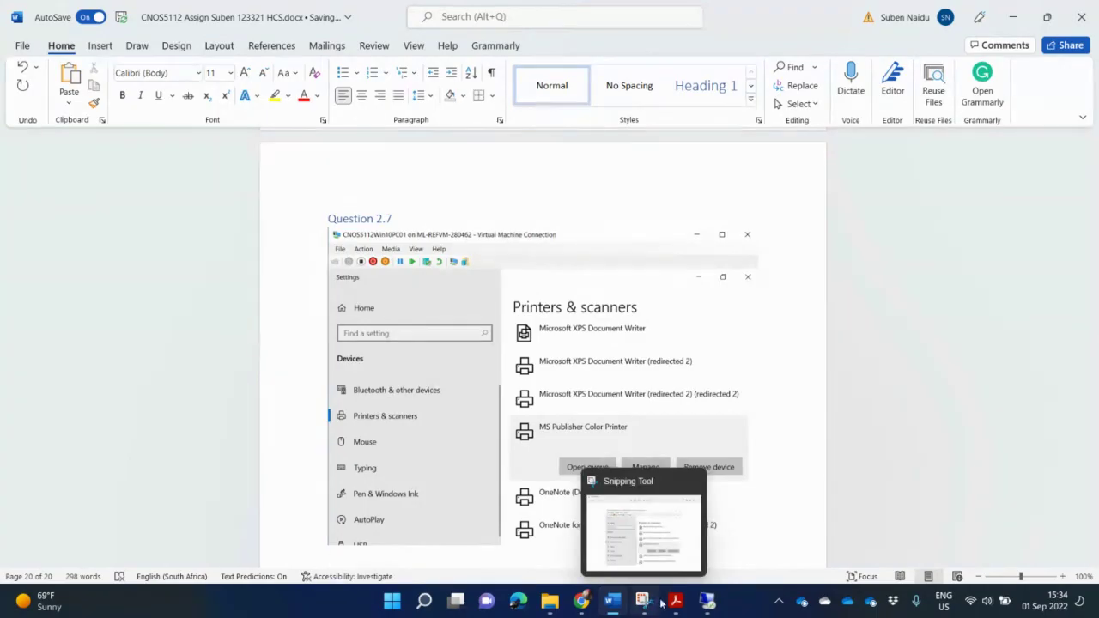
Step: Return to the remote desktop session and show the sharing settings in the MS Publisher Color Printer's properties
mouse_move(649, 600)
left_click(707, 601)
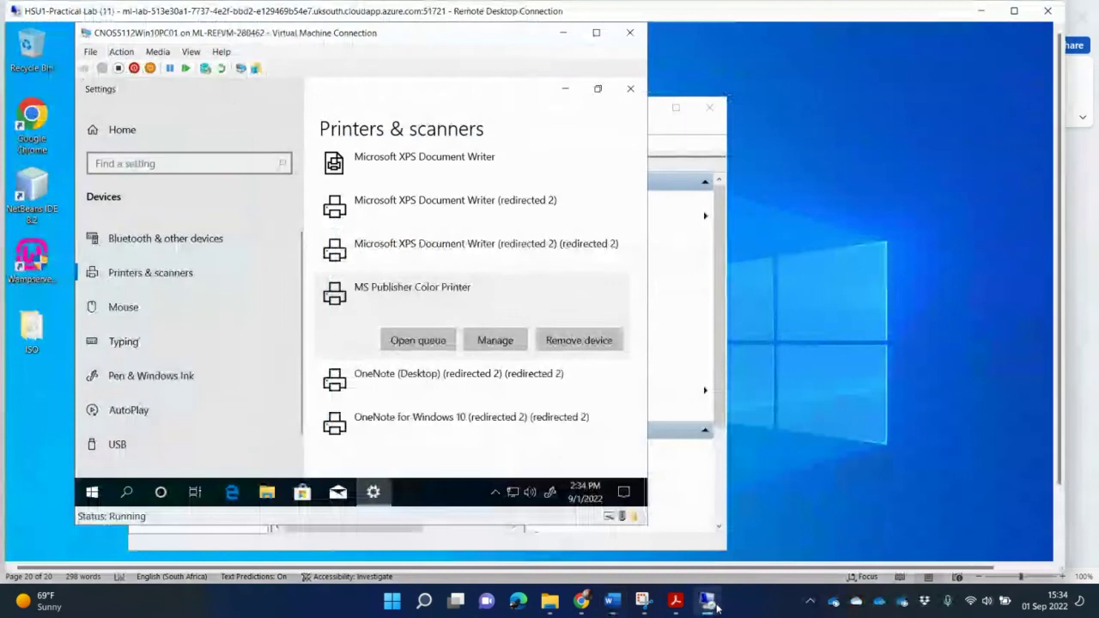
left_click(495, 340)
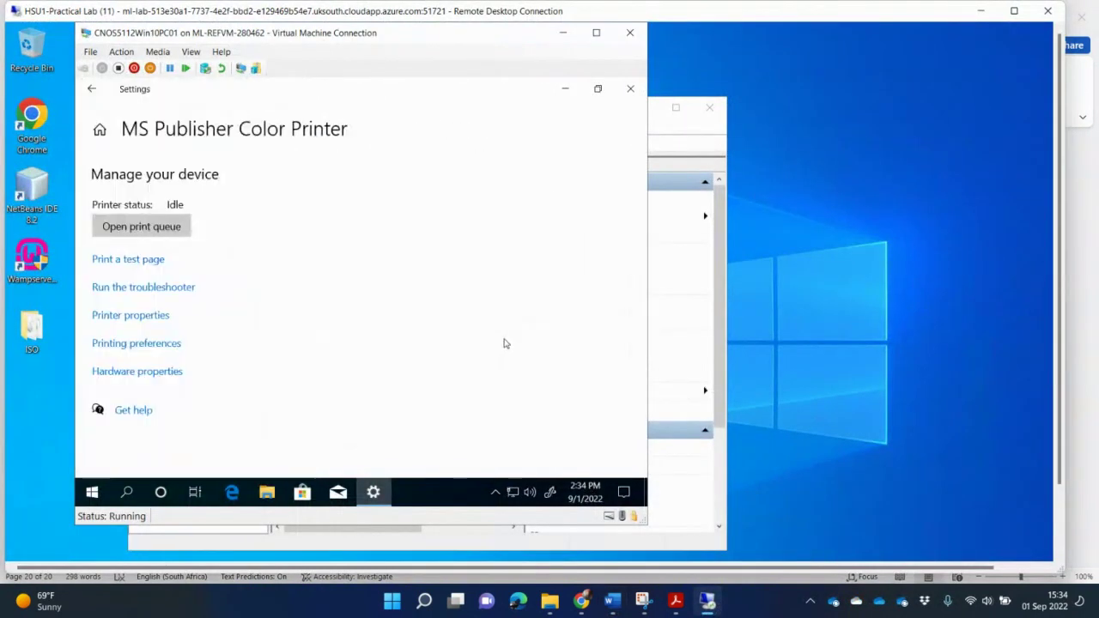
left_click(151, 317)
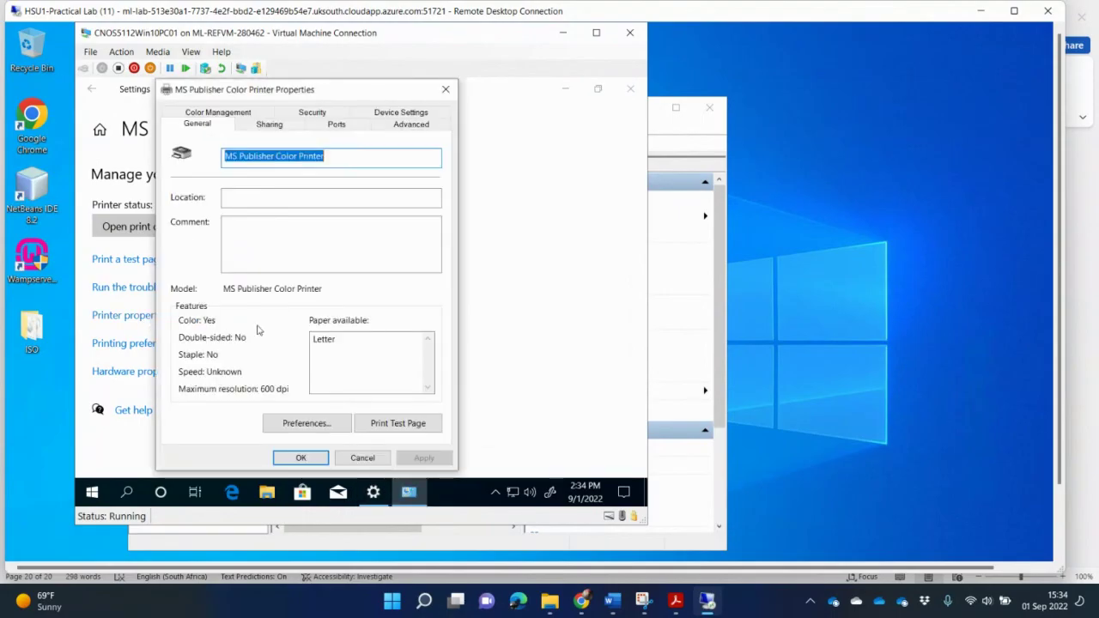
left_click(269, 124)
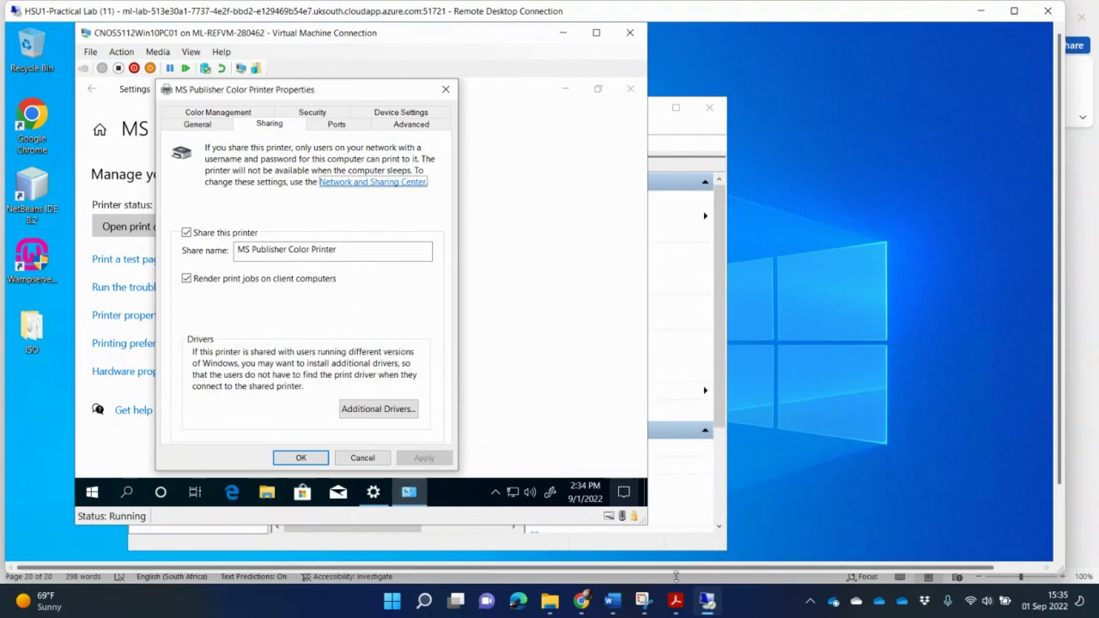
Step: Capture the virtual machine window with the sharing settings in Snipping Tool and paste it below the first Question 2.7 screenshot in Word
left_click(643, 601)
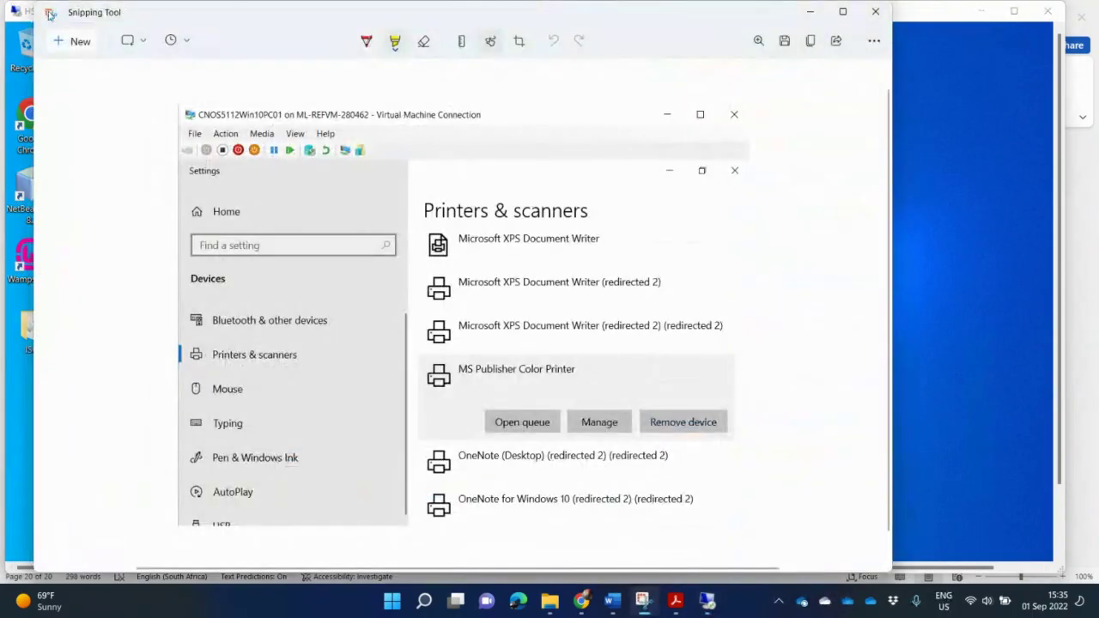
left_click(78, 43)
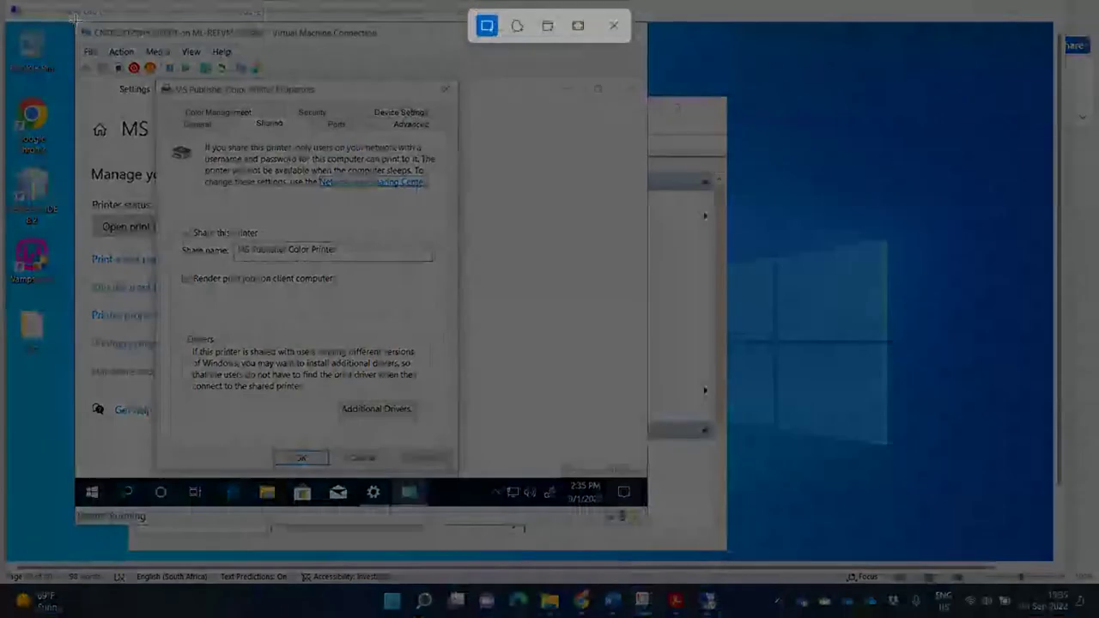
left_click_drag(76, 17, 639, 514)
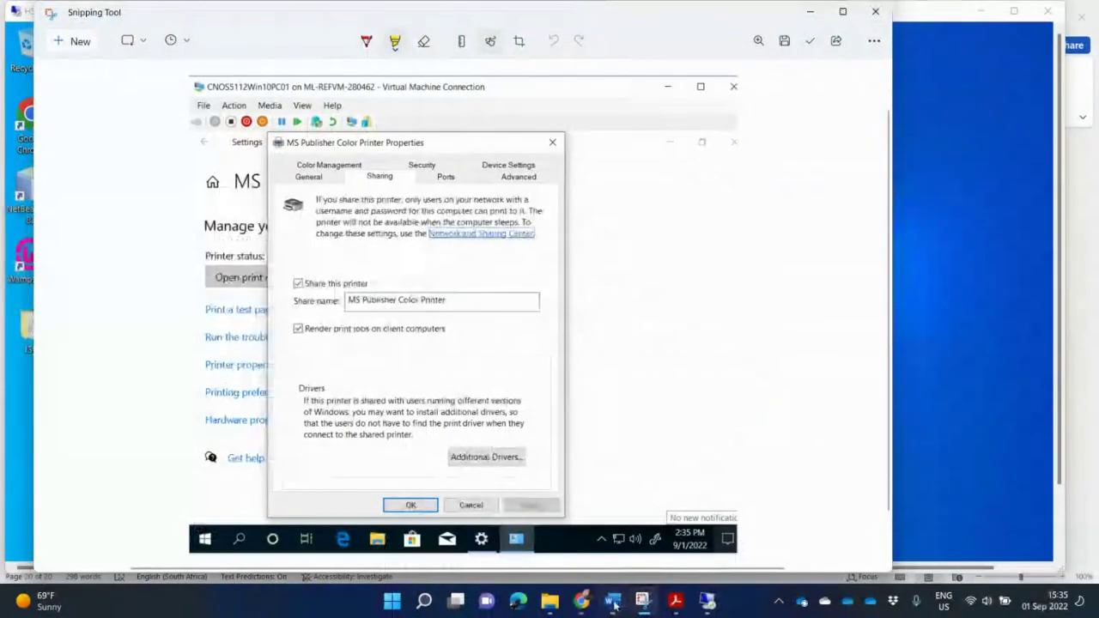
left_click(612, 601)
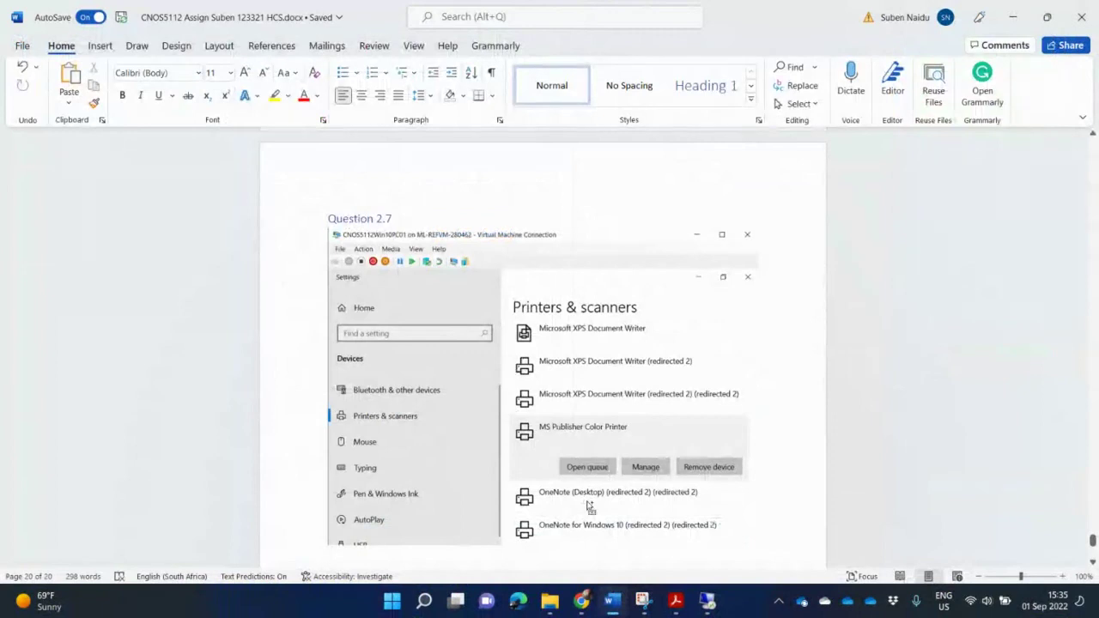
key("ctrl+v")
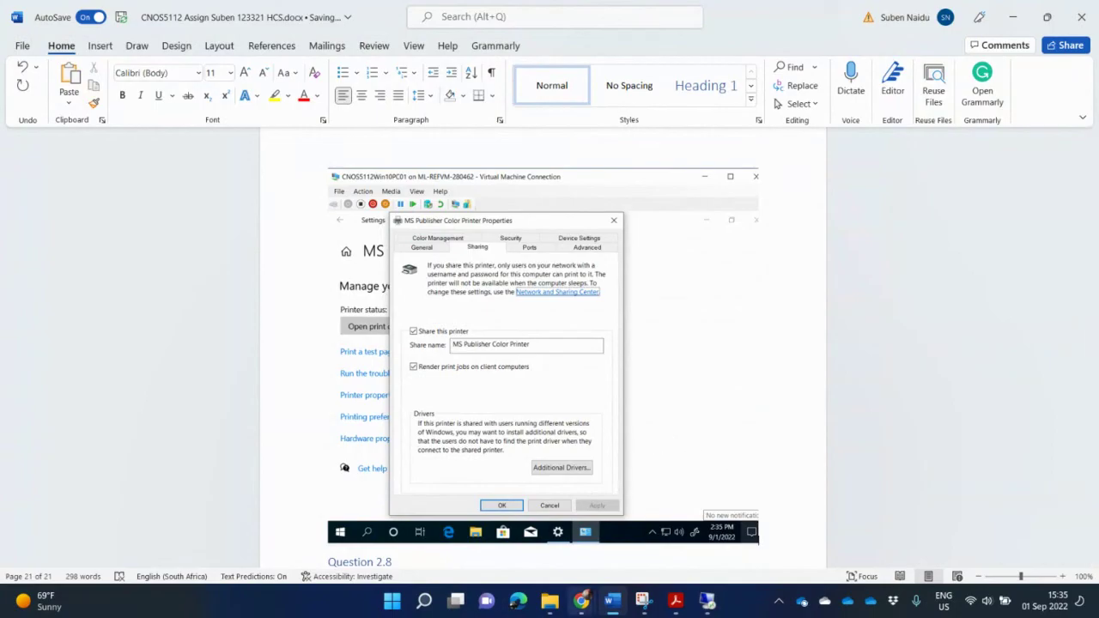
Step: Review the two pasted printer screenshots under Question 2.7, from the printer list to the sharing settings
mouse_move(657, 605)
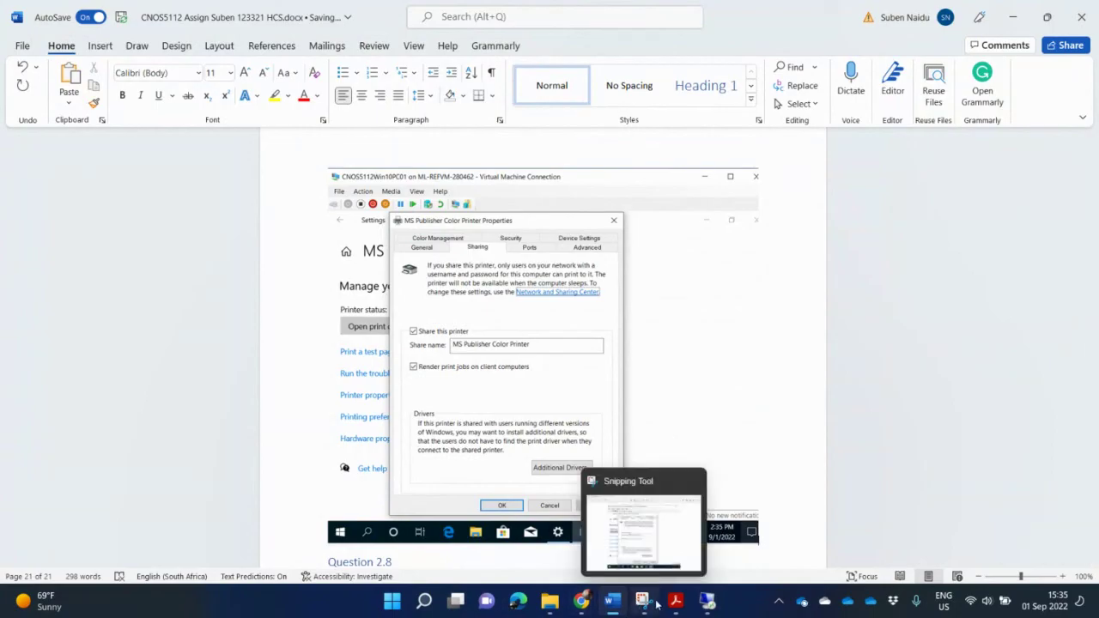
mouse_move(615, 606)
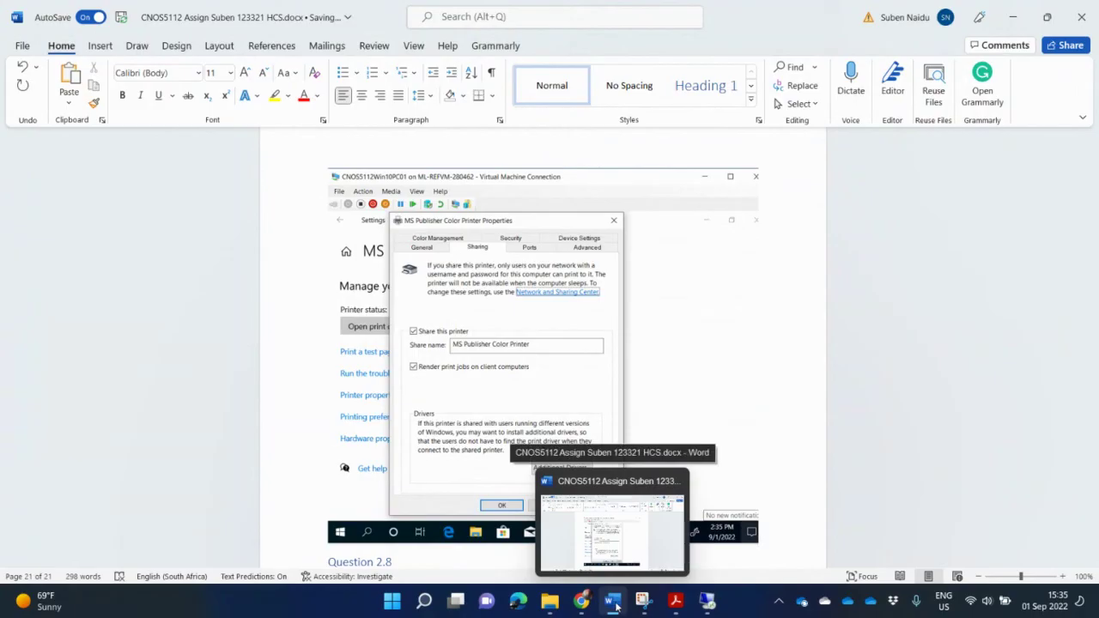
scroll(586, 383, "down", 1)
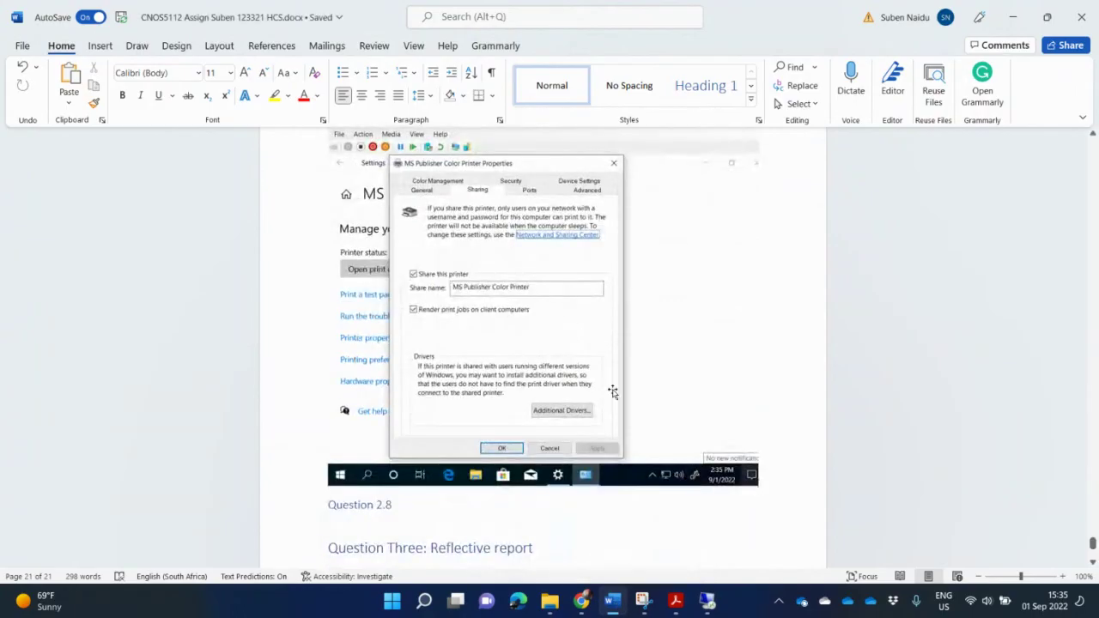
scroll(612, 391, "up", 10)
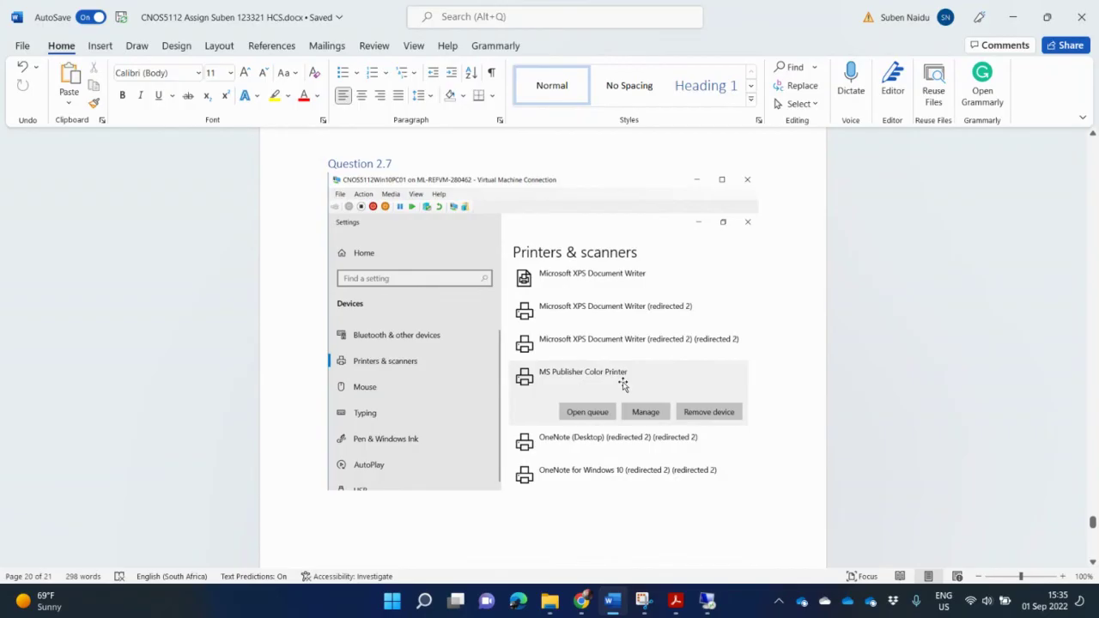
scroll(624, 384, "down", 10)
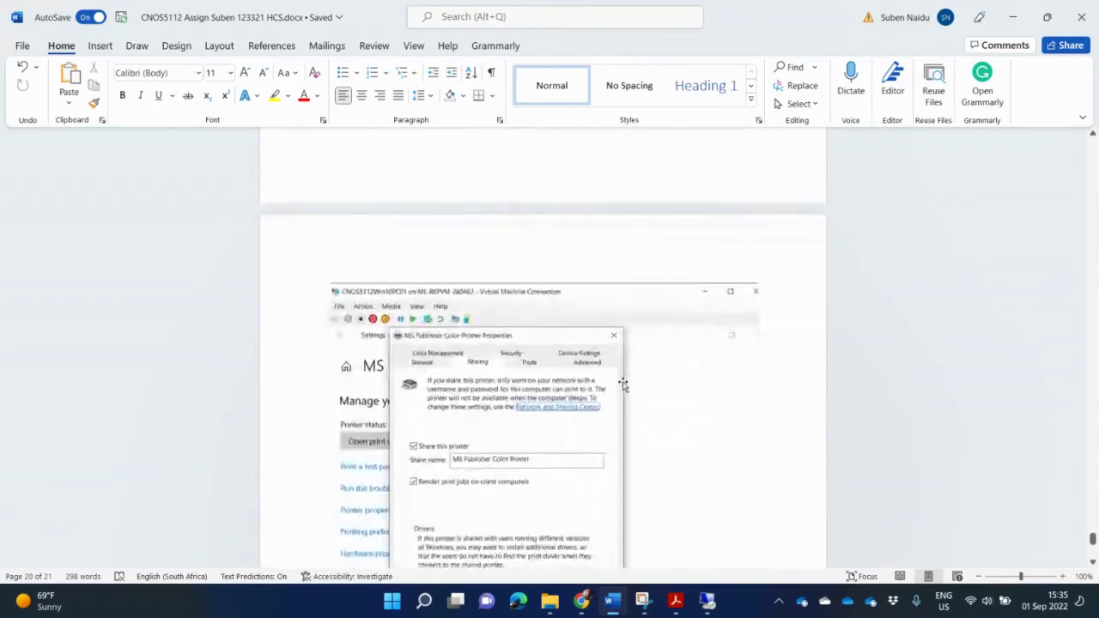
scroll(623, 385, "down", 5)
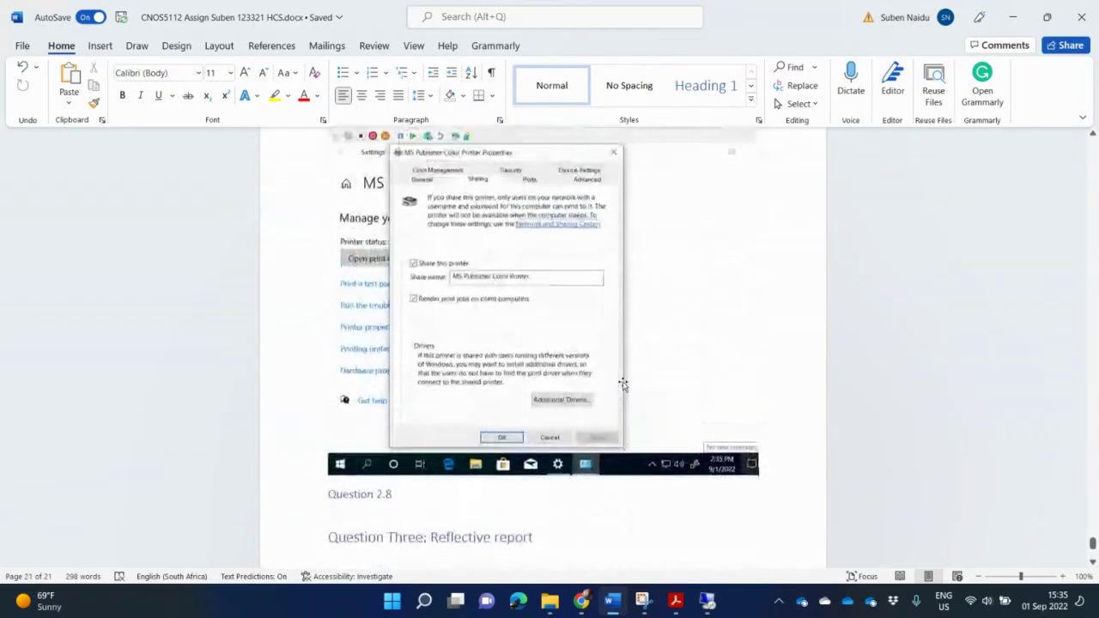
scroll(623, 385, "up", 1)
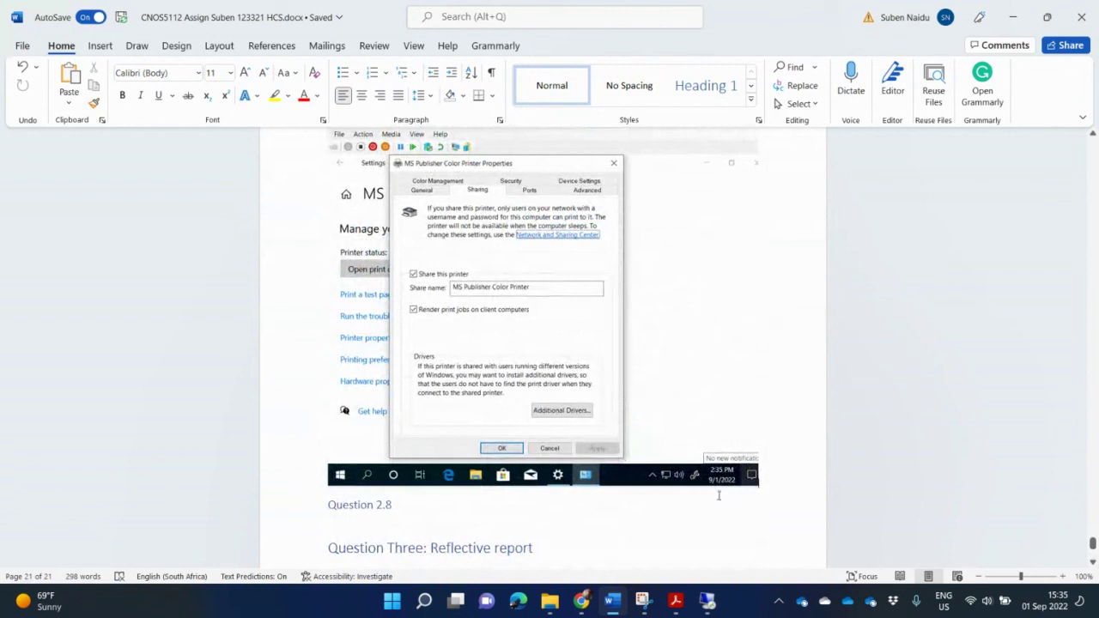